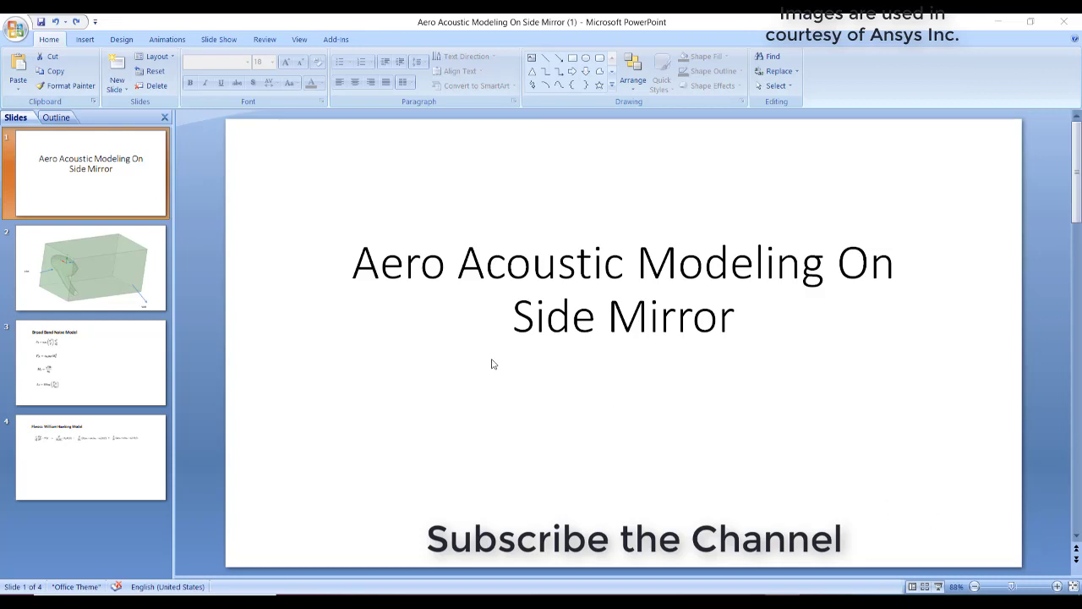
- Review the presentation's side mirror domain slide and the Broad Band Noise Model equations slide
click(96, 304)
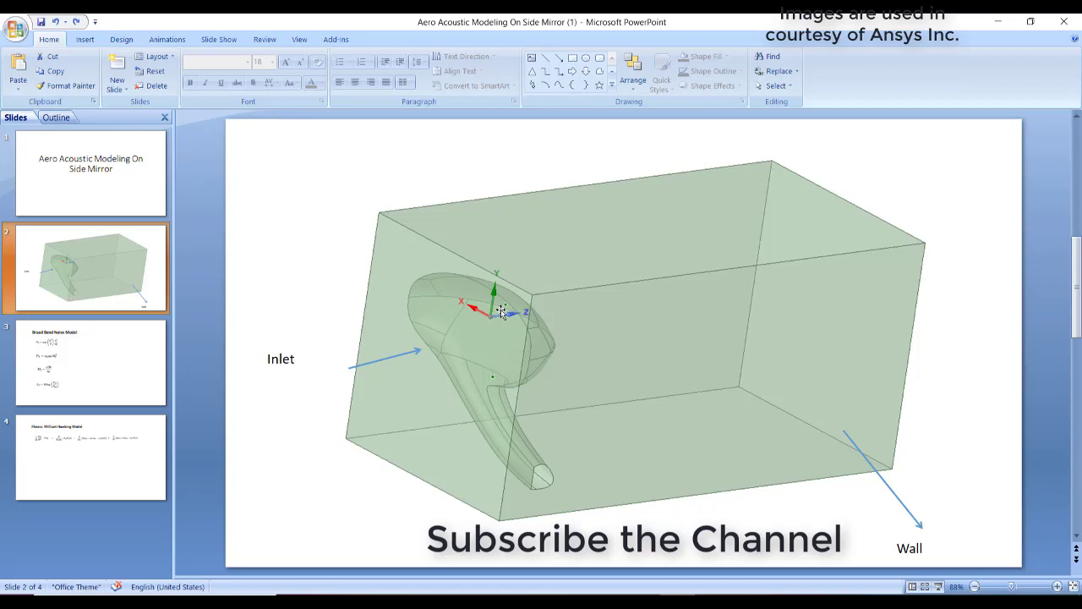
click(134, 387)
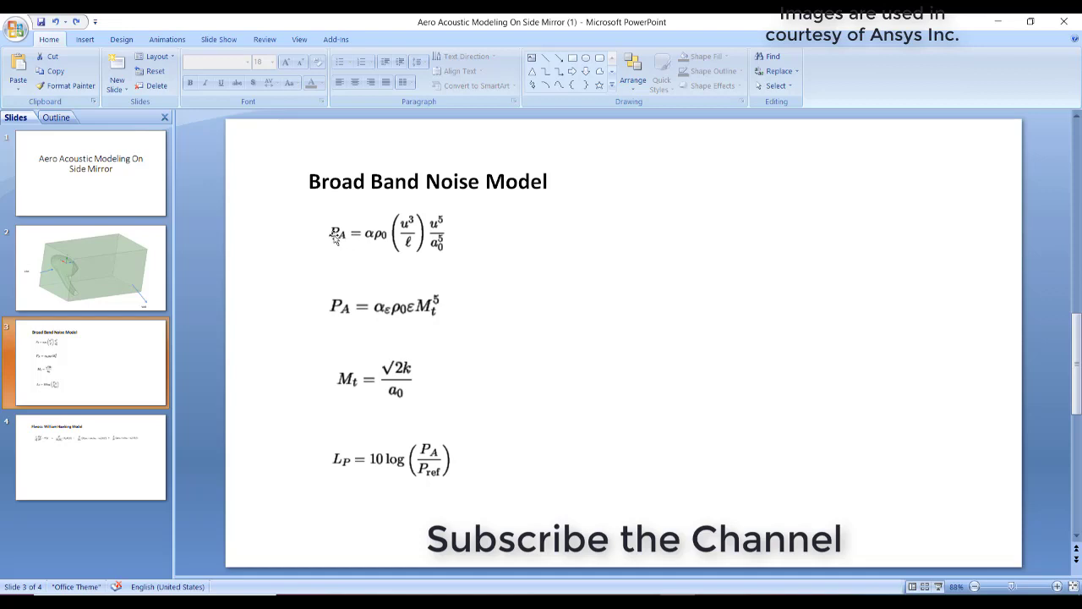
click(129, 273)
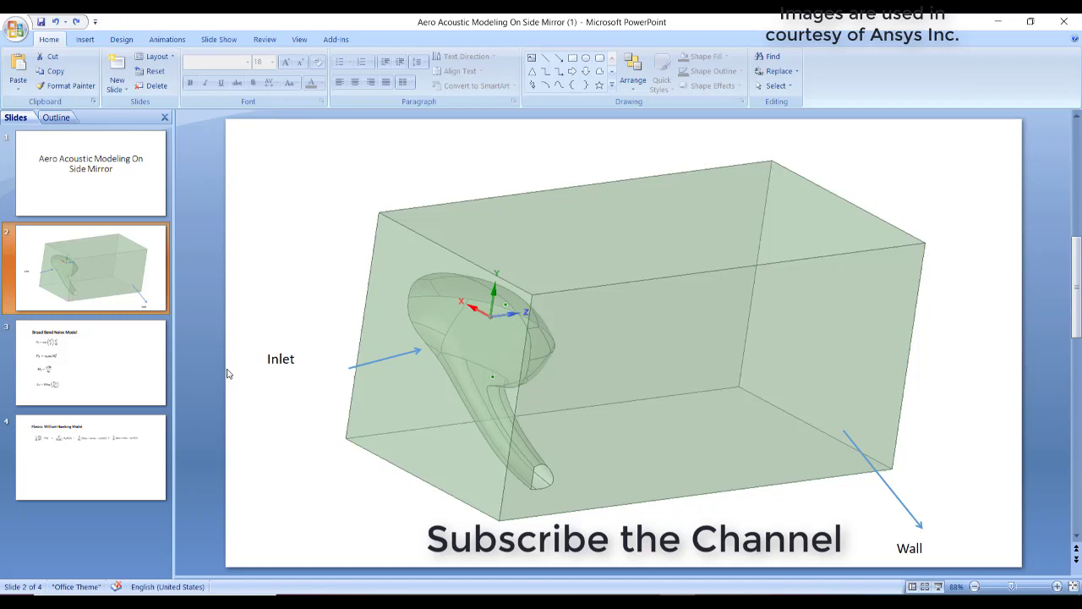
click(25, 351)
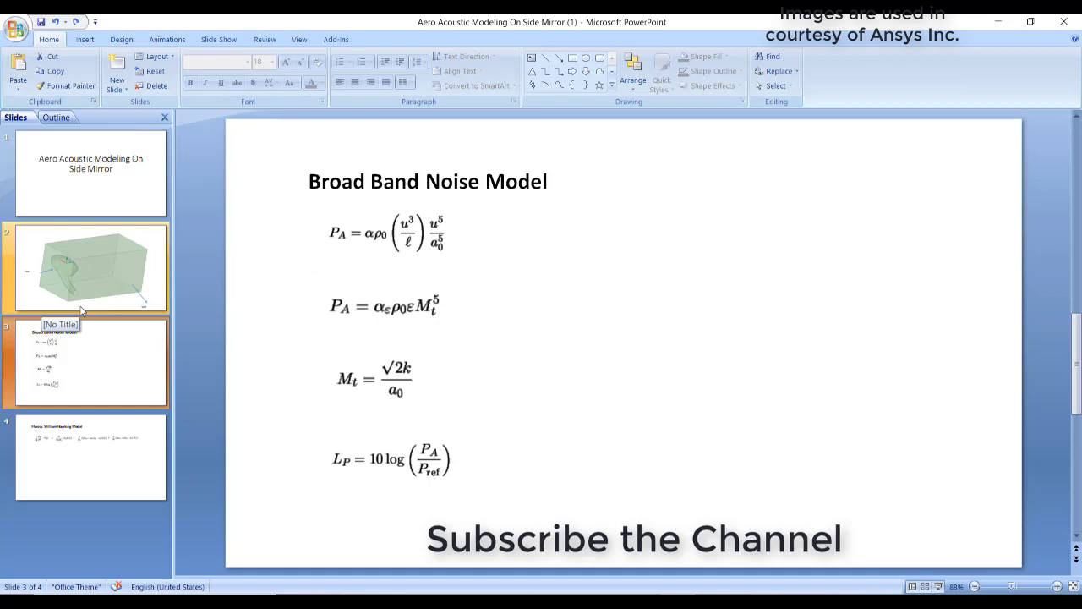
click(76, 258)
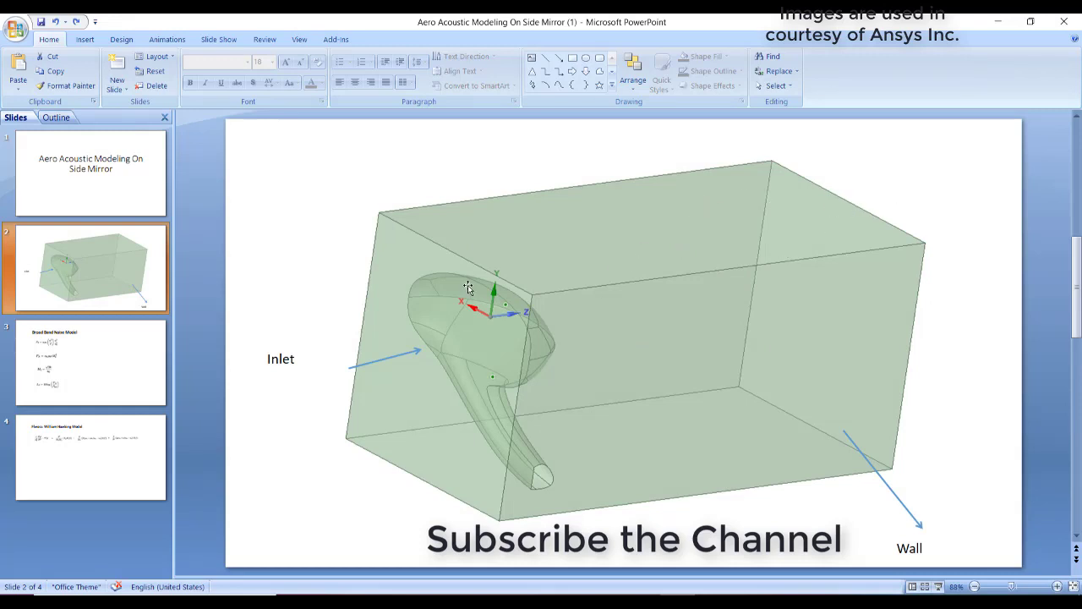
click(84, 345)
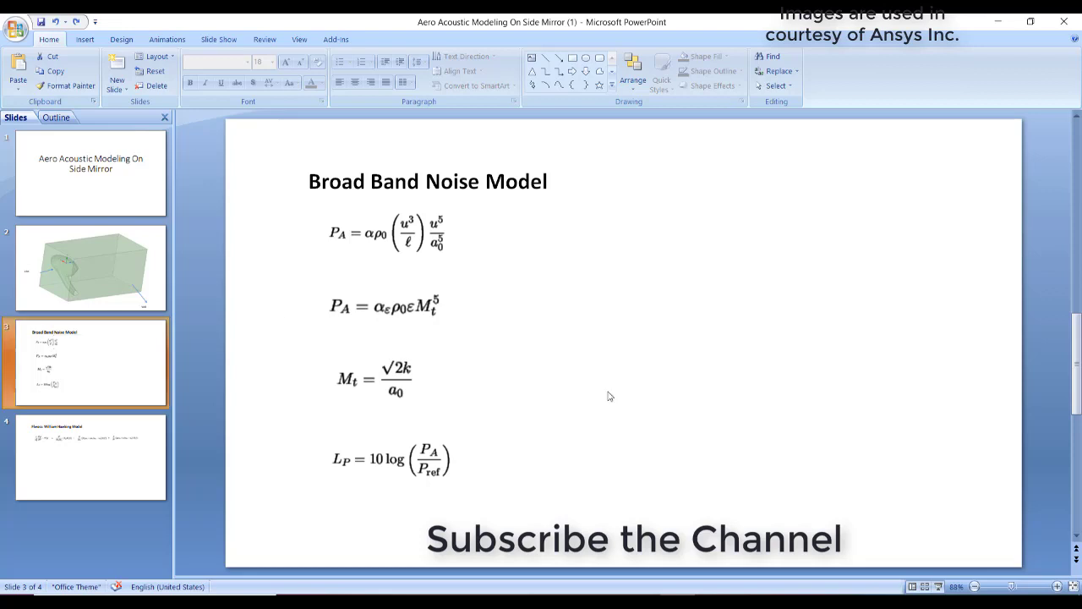
- Switch to the ANSYS Fluent session and set the solver time to Transient
mouse_move(747, 594)
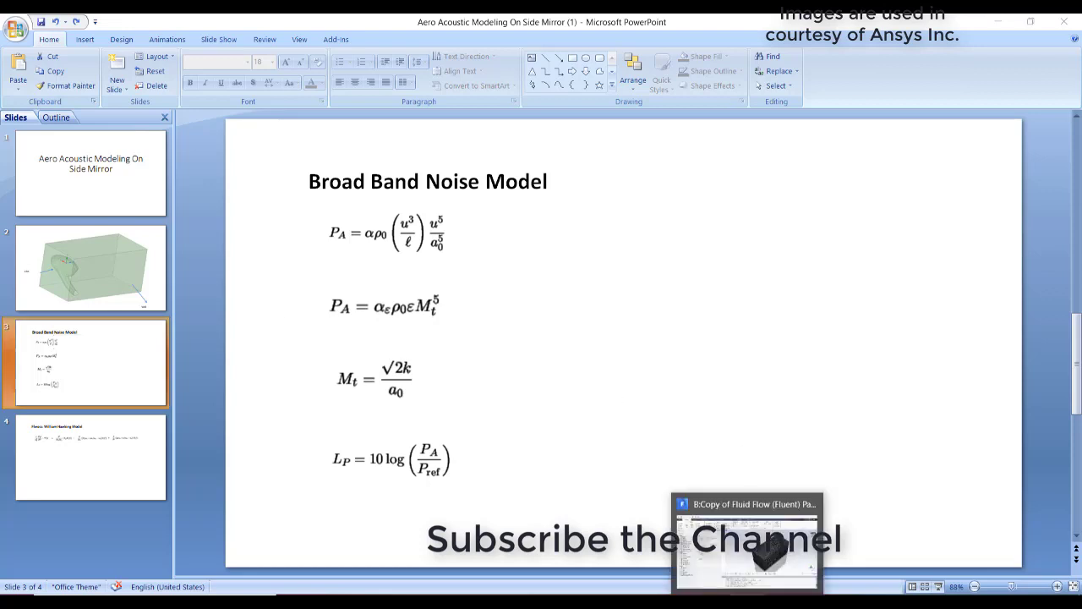
click(738, 555)
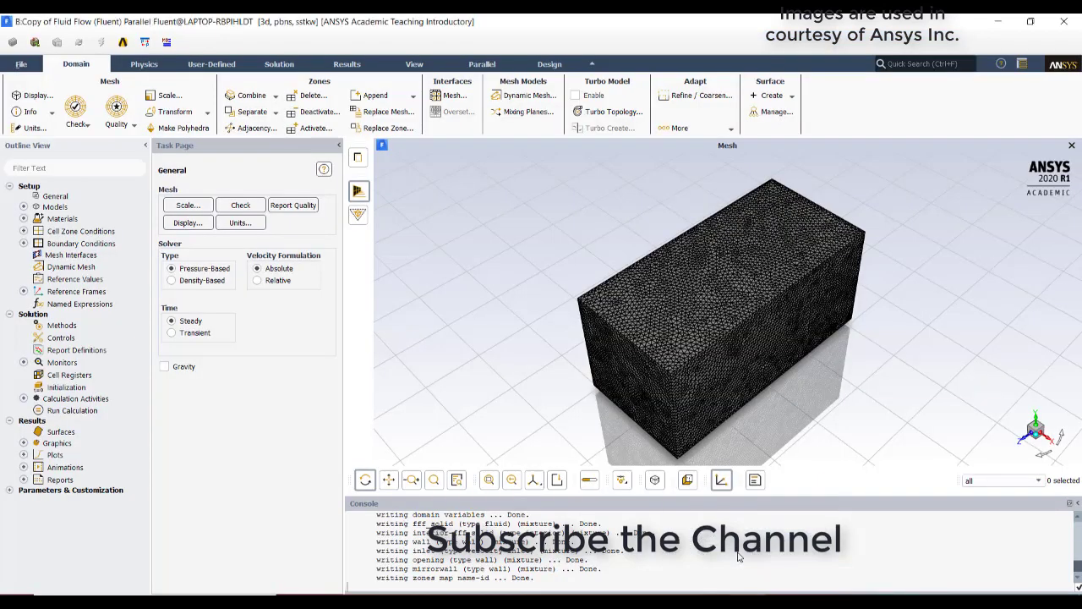
click(182, 336)
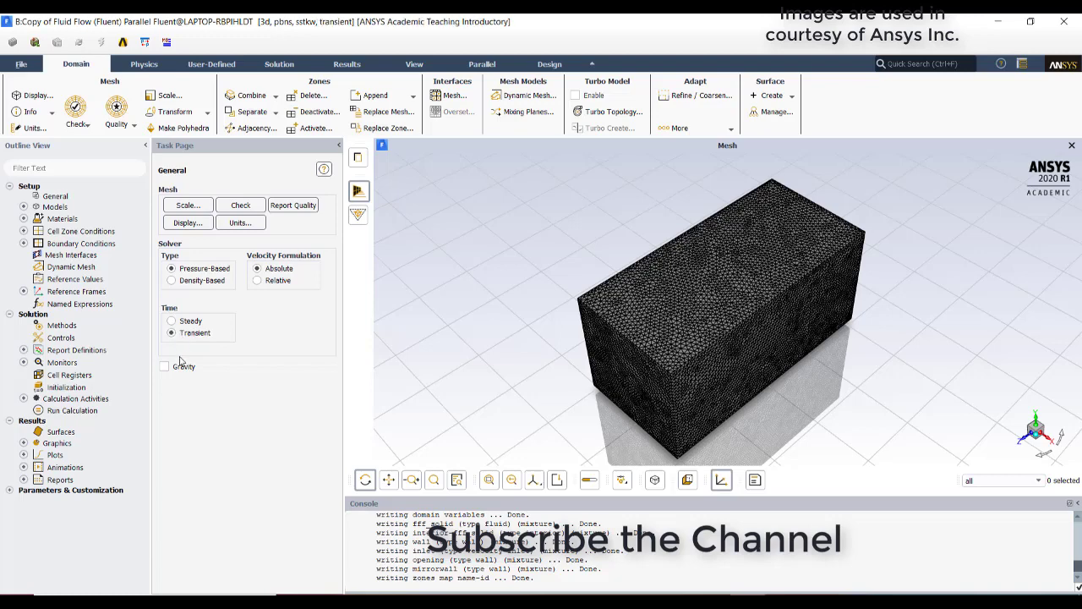
- Set the viscous model to Realizable k-epsilon with Scalable Wall Functions
click(24, 207)
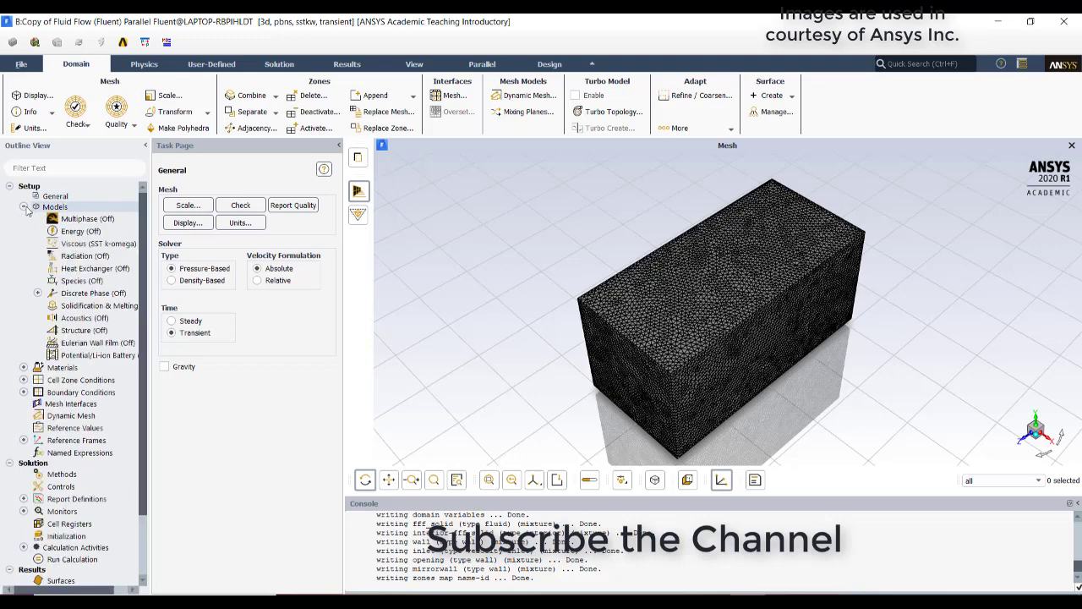
double_click(99, 244)
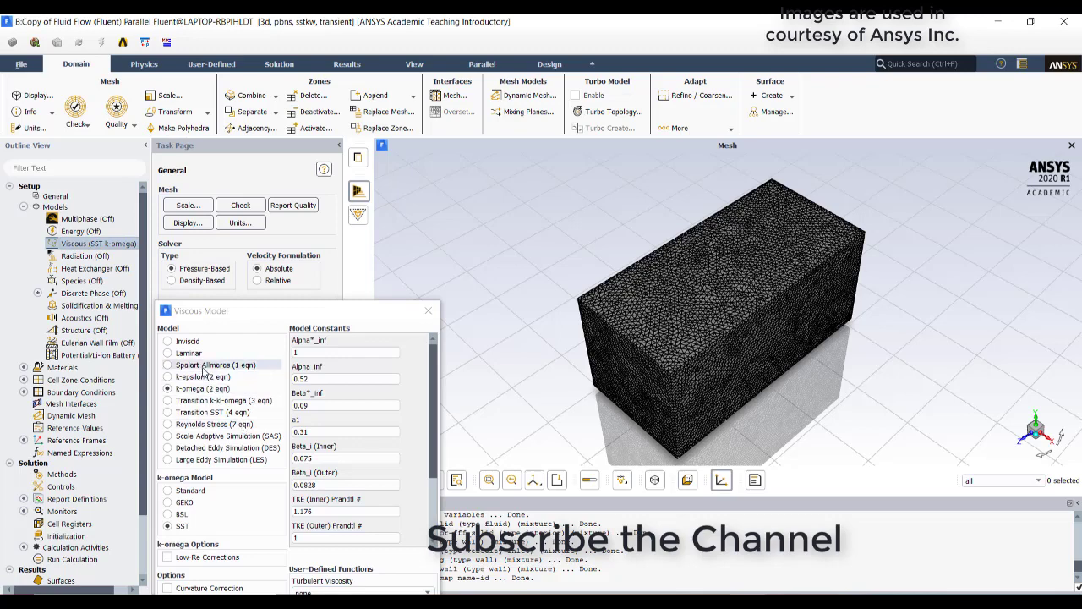
click(203, 378)
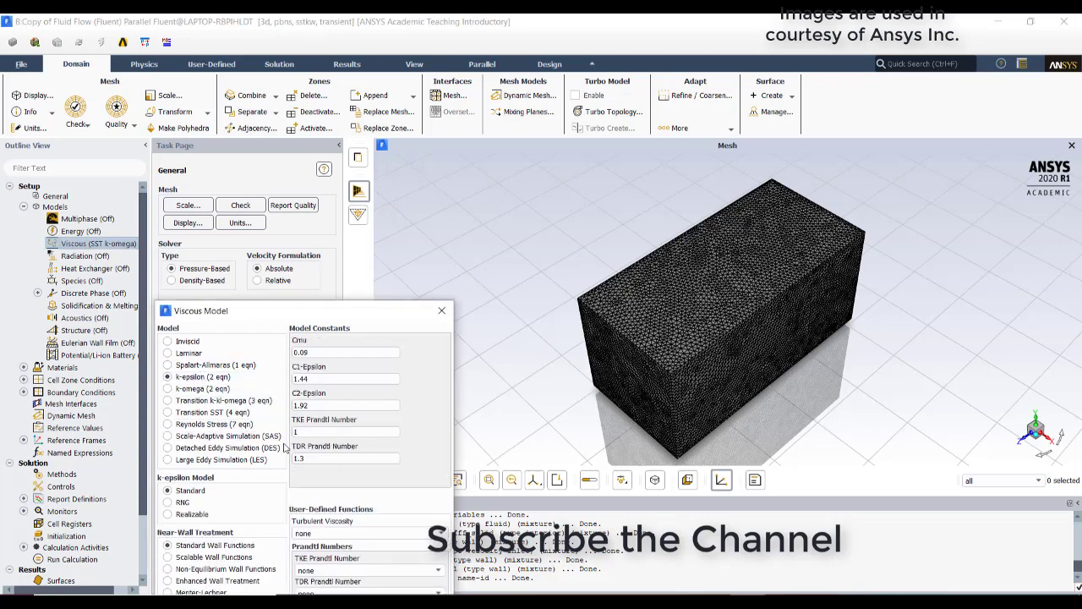
click(182, 514)
click(181, 556)
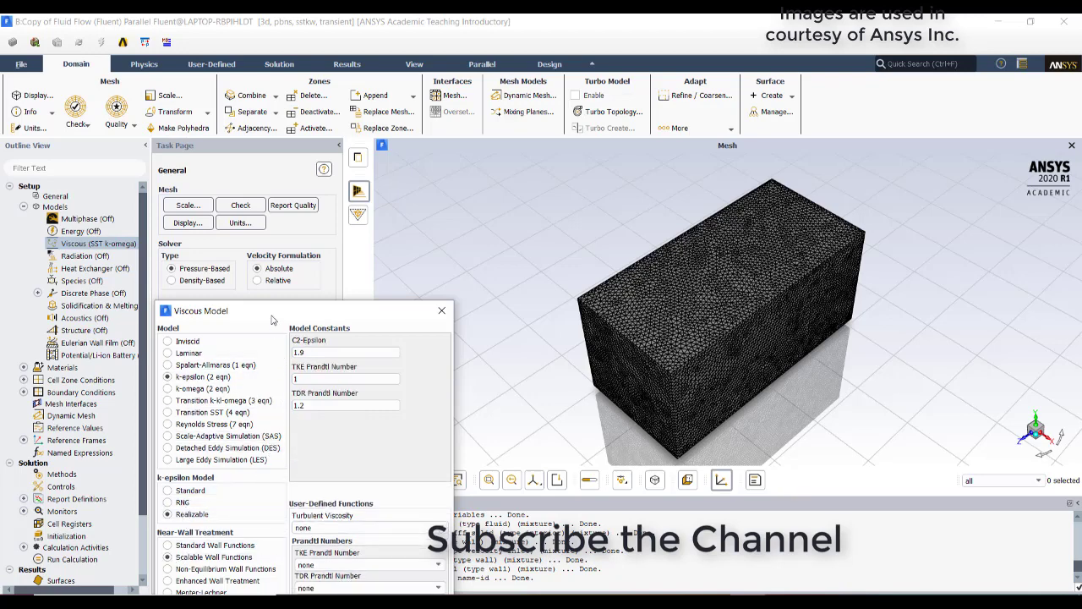
drag(272, 319, 319, 169)
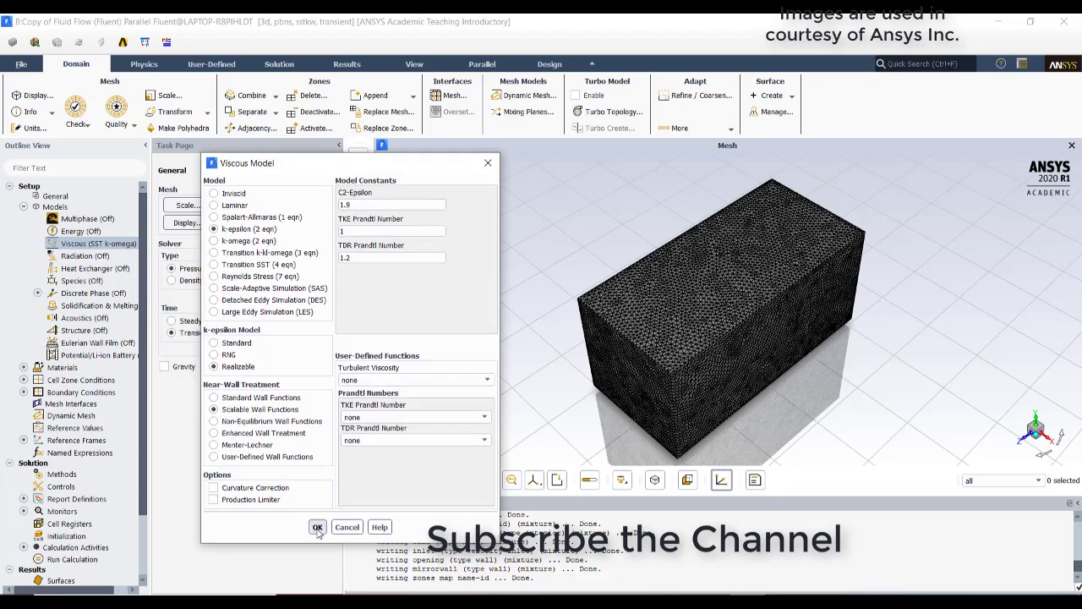
click(317, 526)
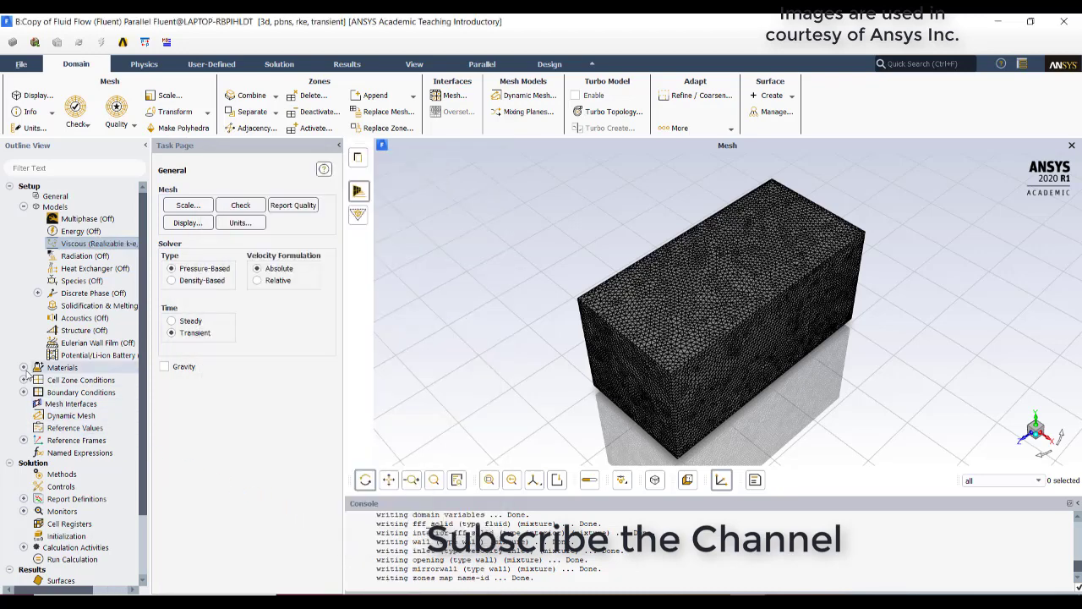
- Set the velocity magnitude of the inlet boundary to 10 m/s
click(24, 379)
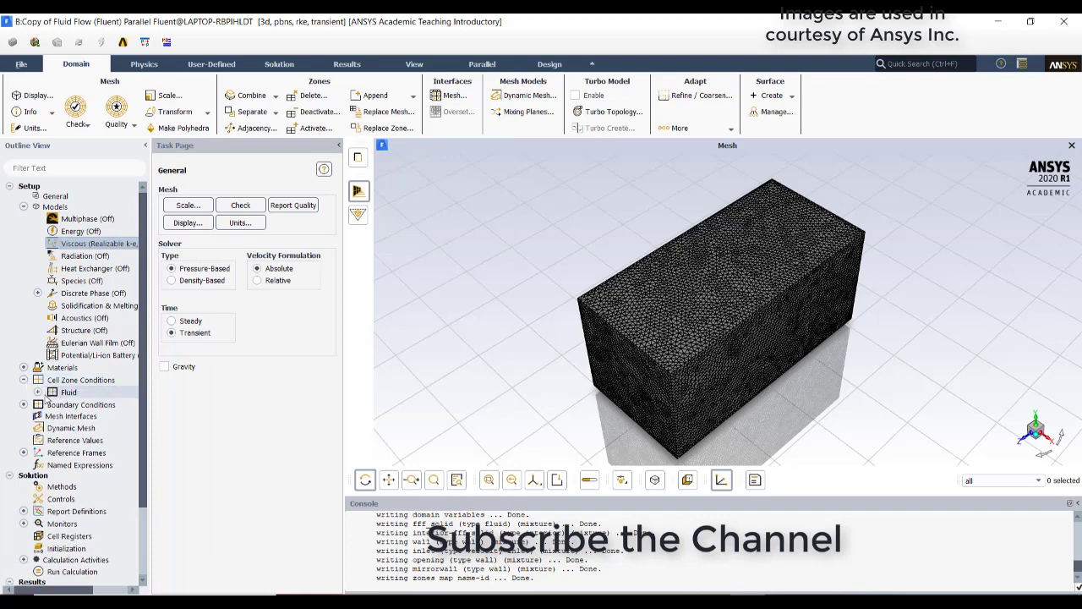
click(38, 392)
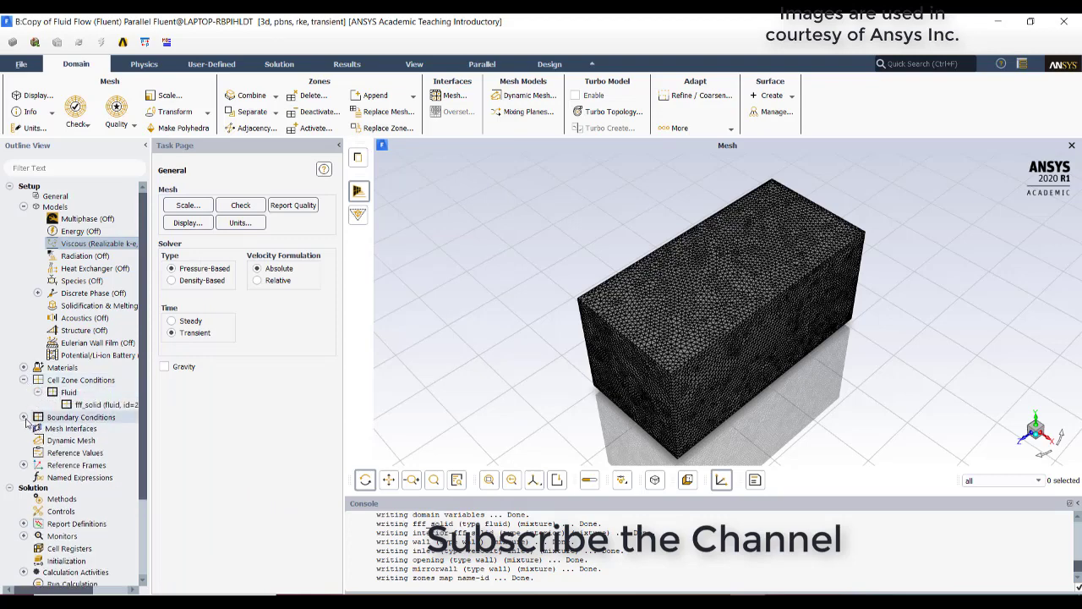
click(25, 418)
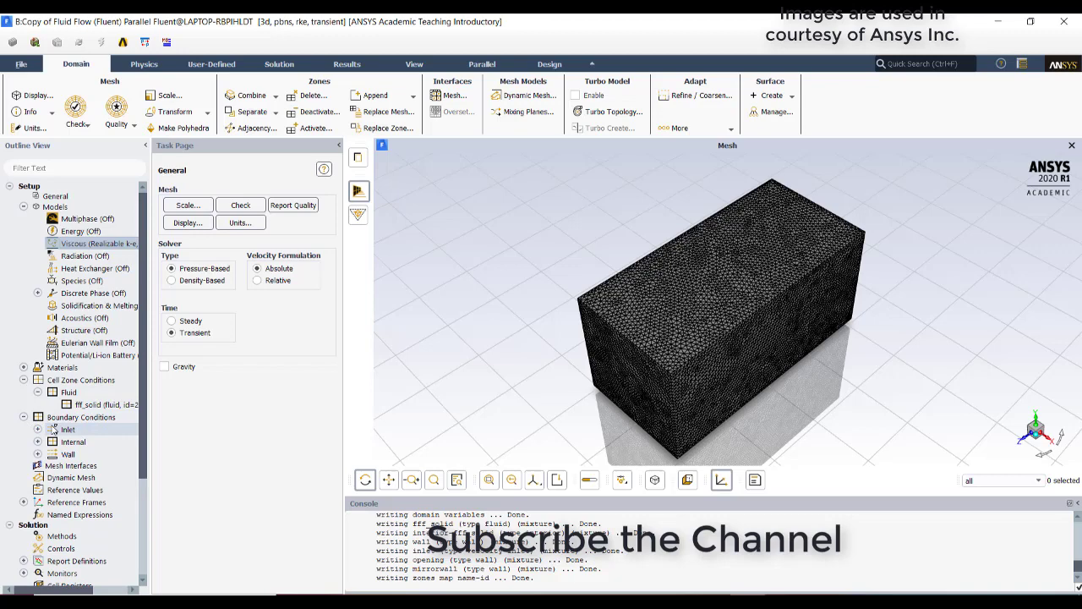
click(37, 430)
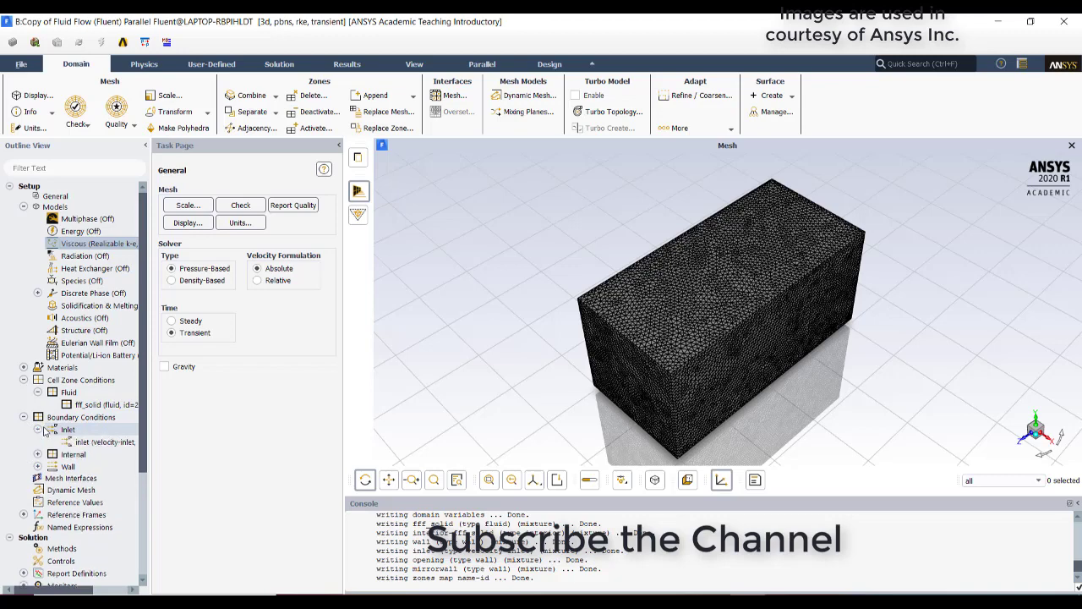
click(85, 442)
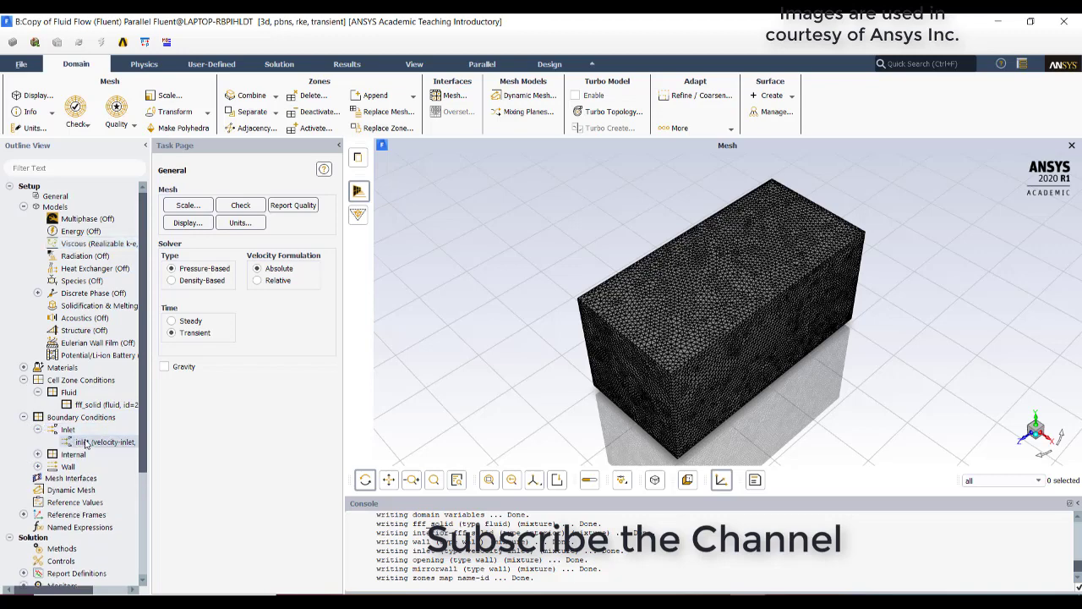
double_click(86, 442)
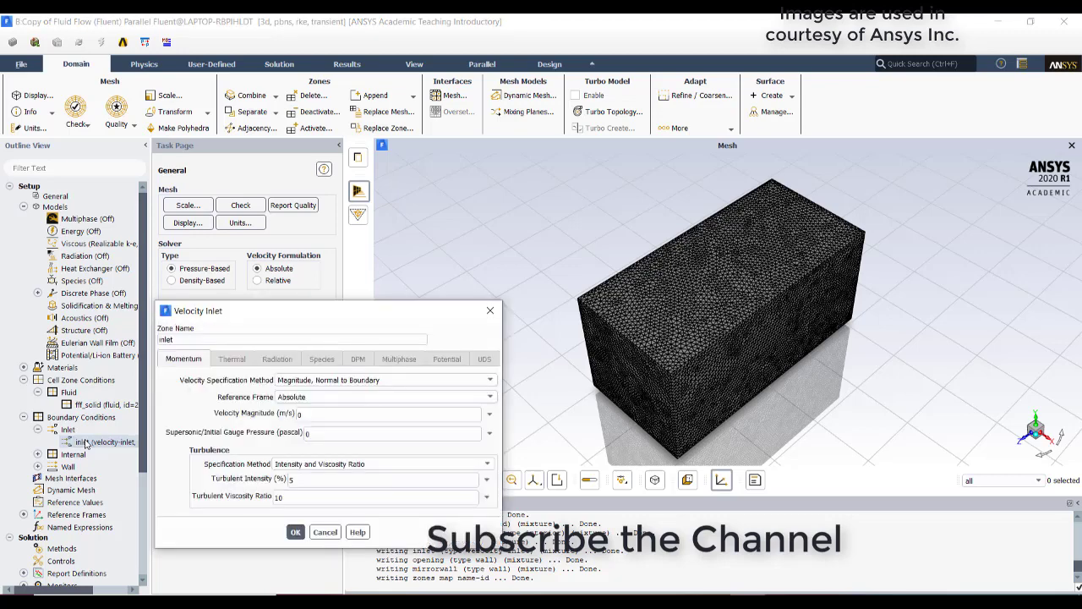
click(310, 415)
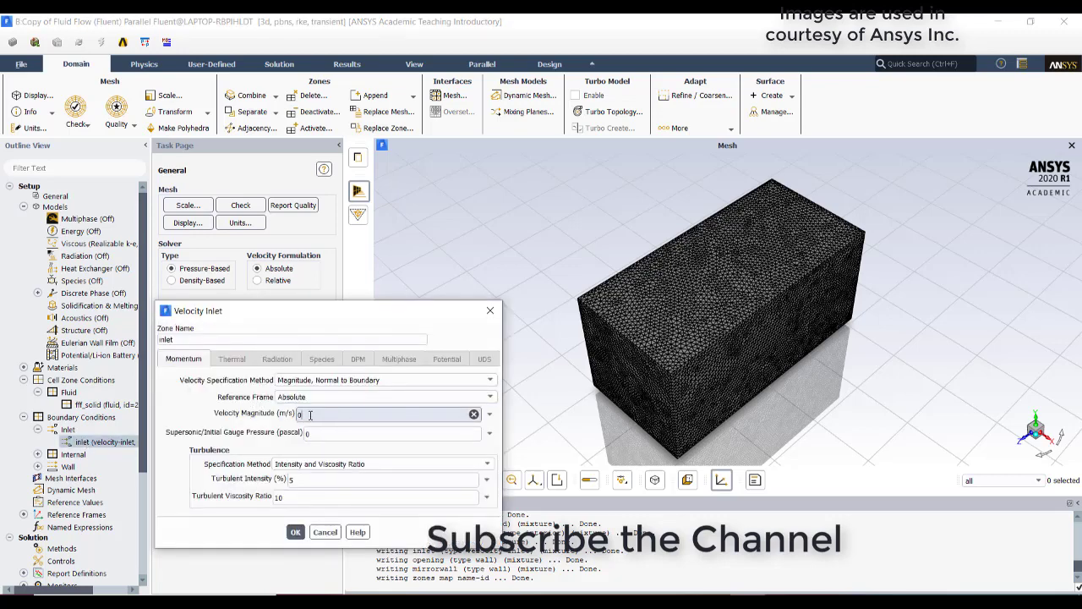
double_click(310, 415)
text(10)
click(296, 533)
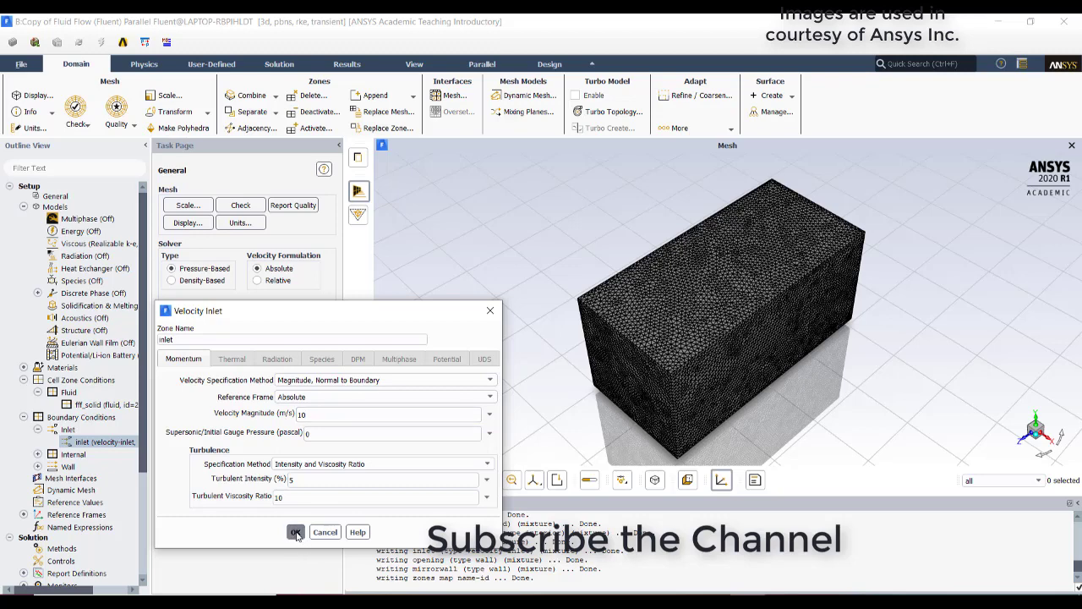
- Change the boundary type of the opening zone to outflow, accepting a flow rate weighting of 1
click(38, 467)
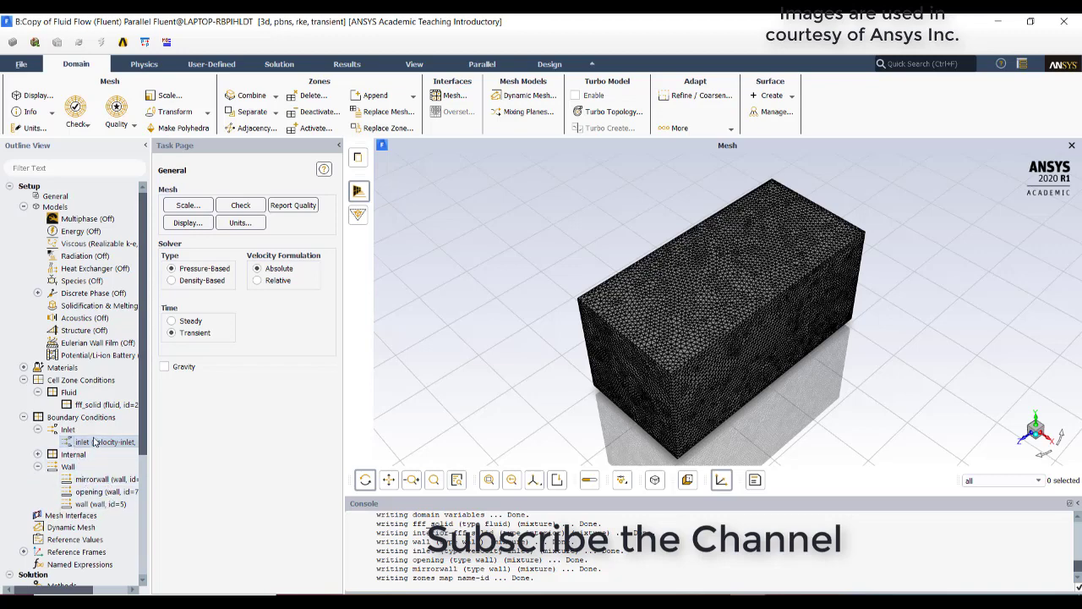
double_click(69, 417)
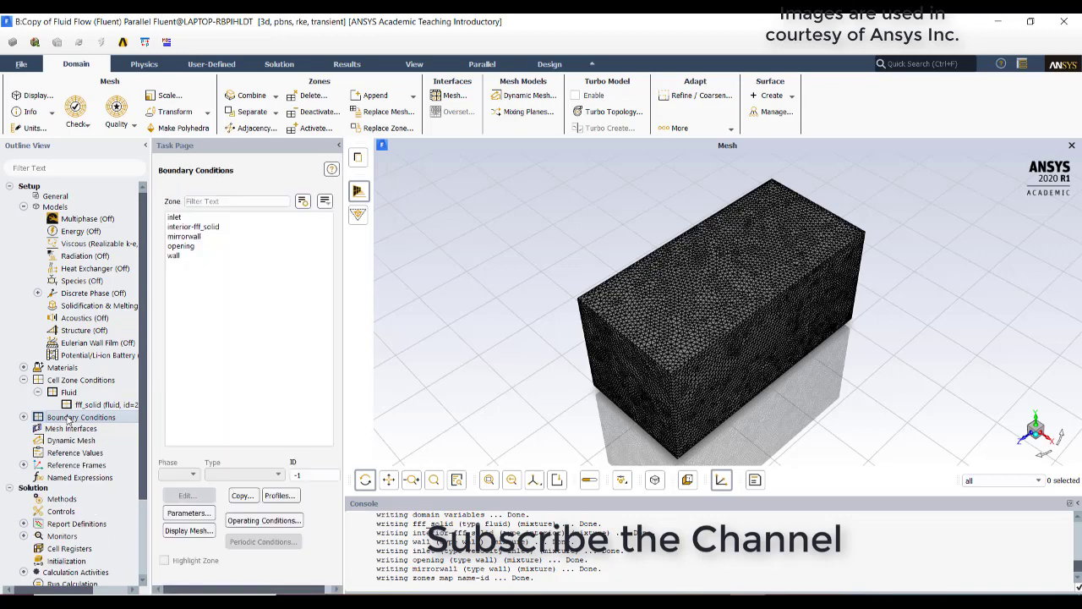
click(229, 247)
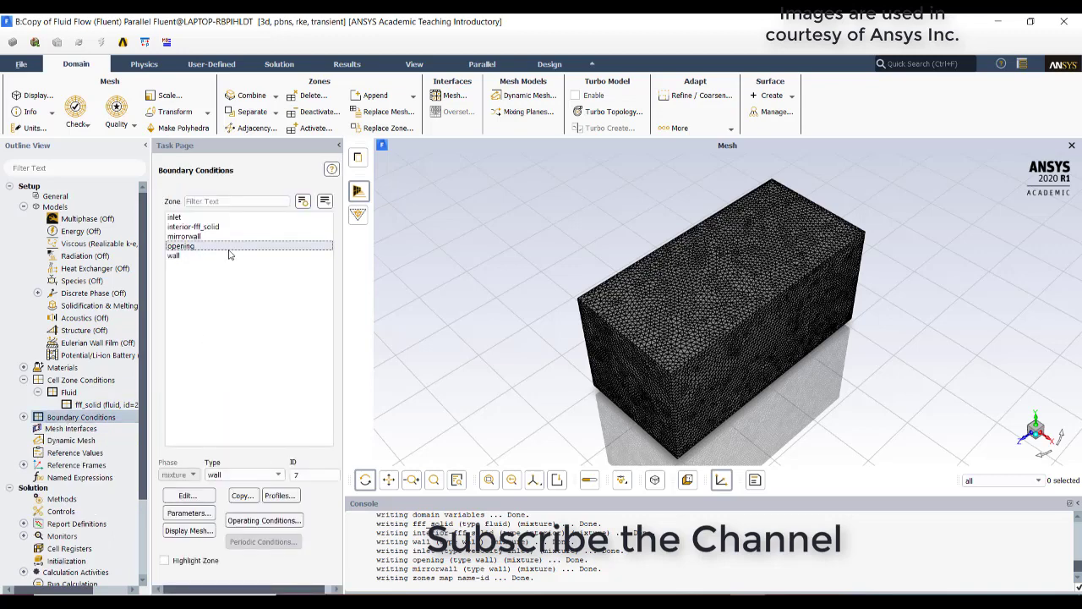
click(277, 477)
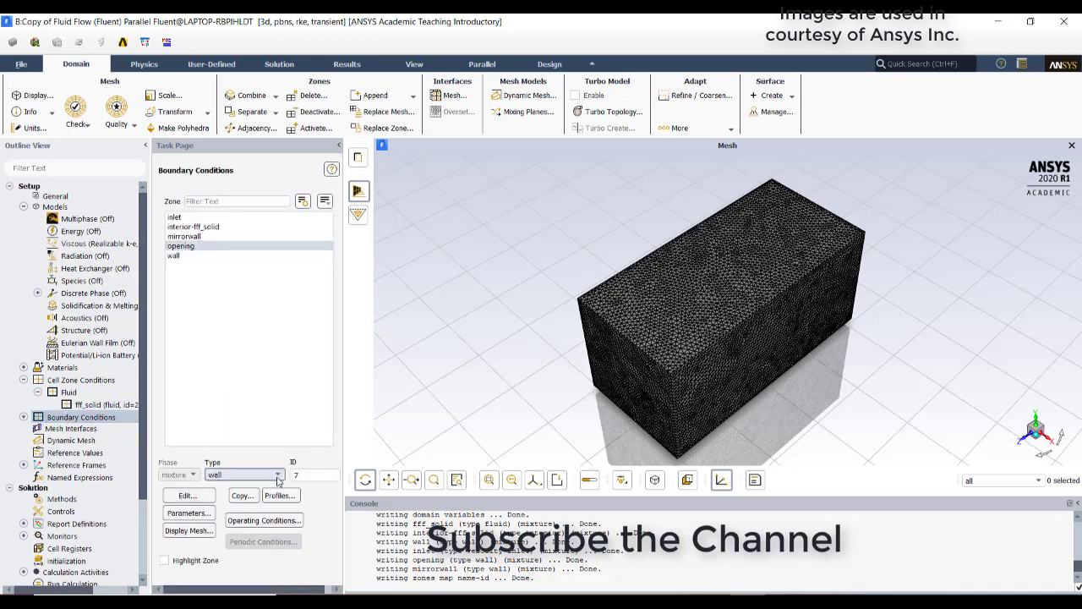
click(277, 478)
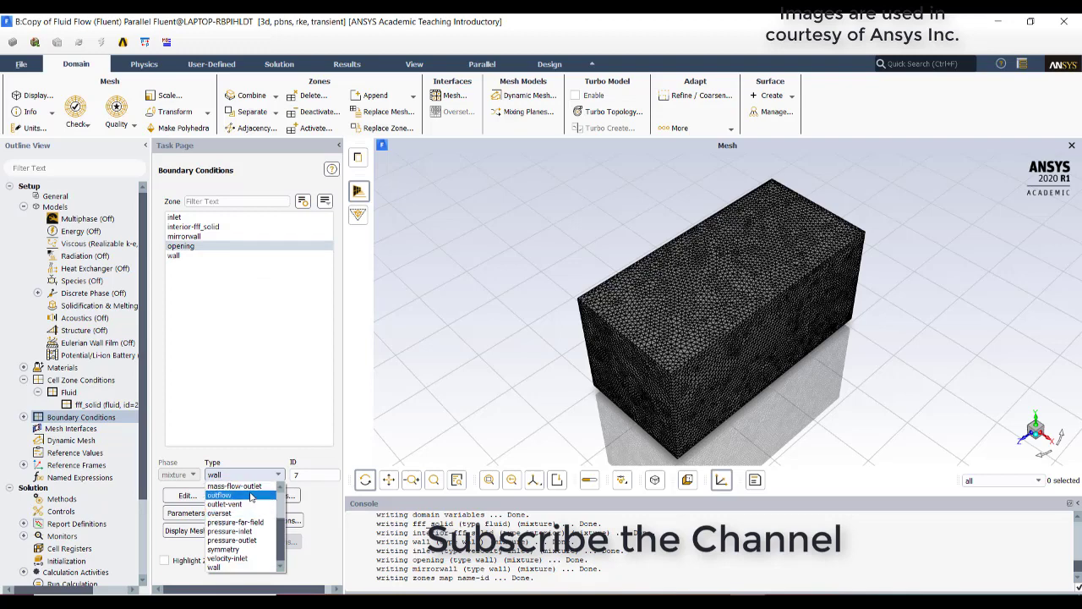
click(250, 497)
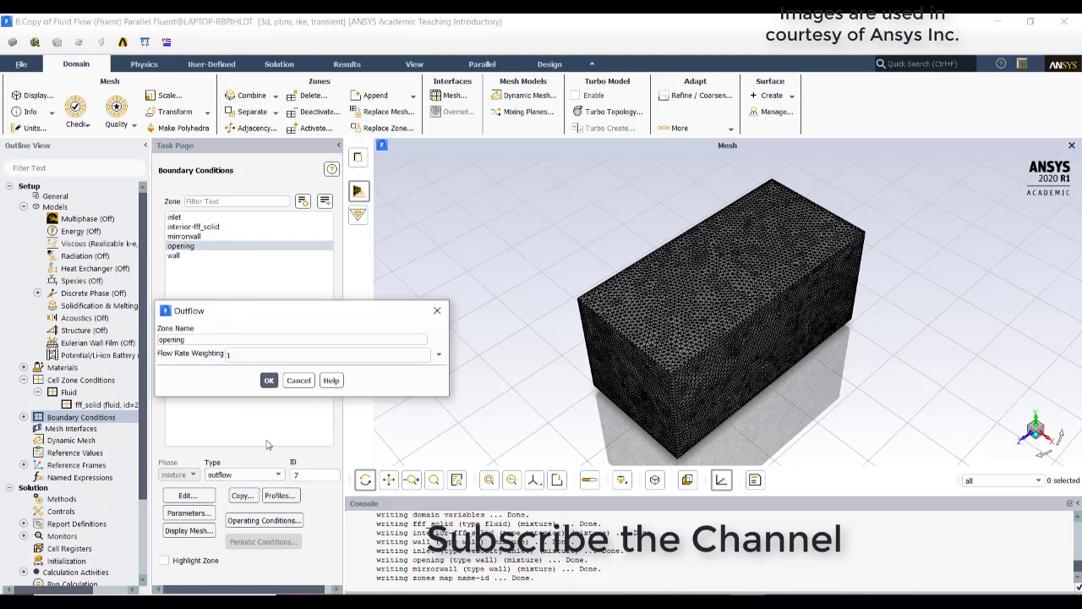
click(269, 381)
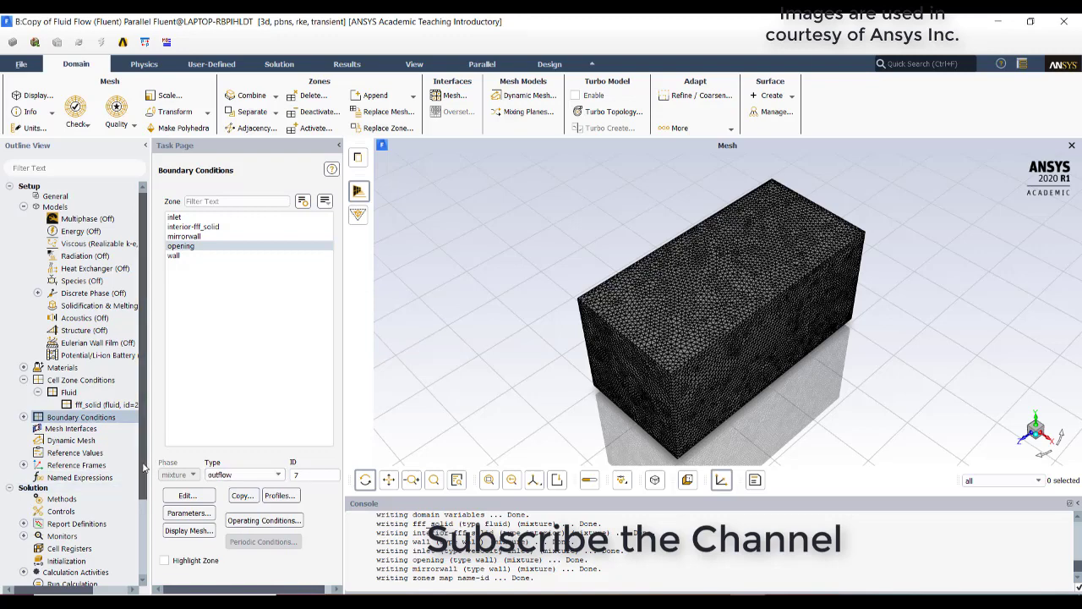
- Initialize the solution using the Hybrid Initialization method
drag(146, 468, 145, 510)
click(68, 506)
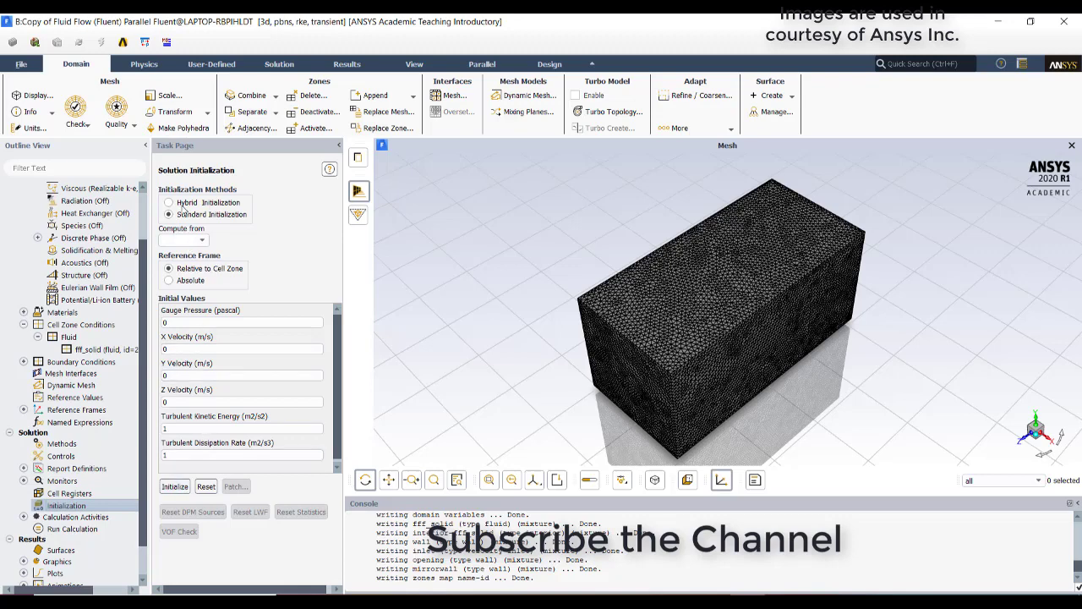
click(182, 206)
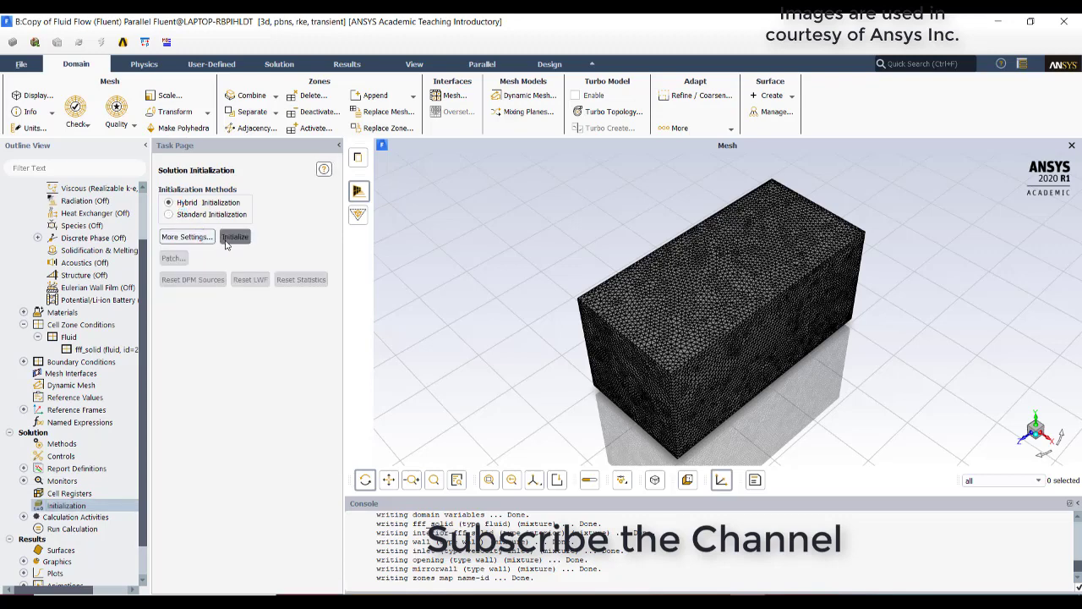
click(234, 236)
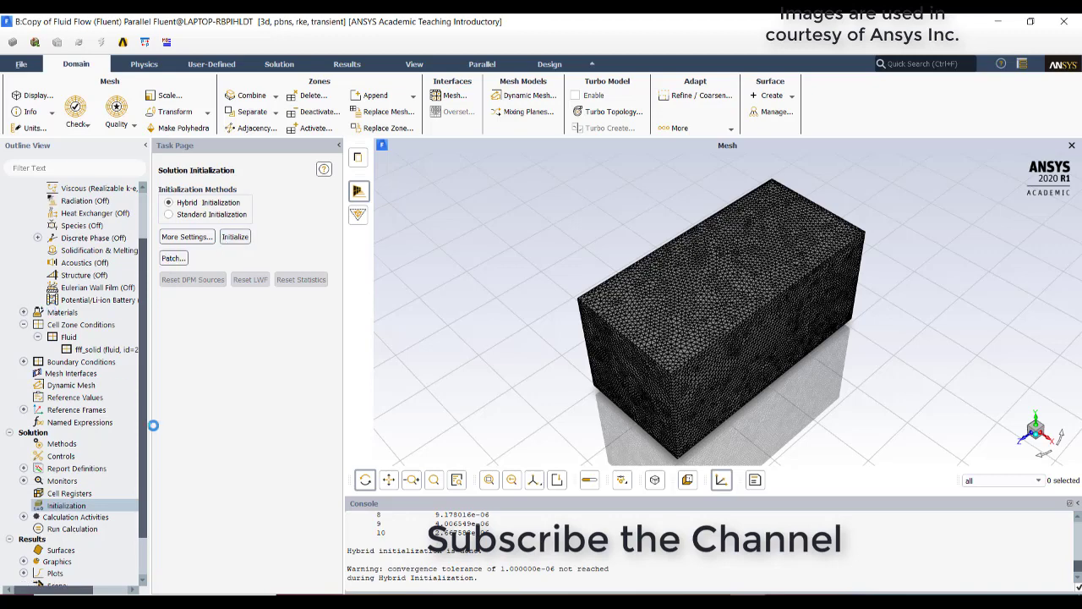
- Run the transient calculation with 1000 time steps, a time step size of 0.001 s and 20 maximum iterations per step
click(72, 528)
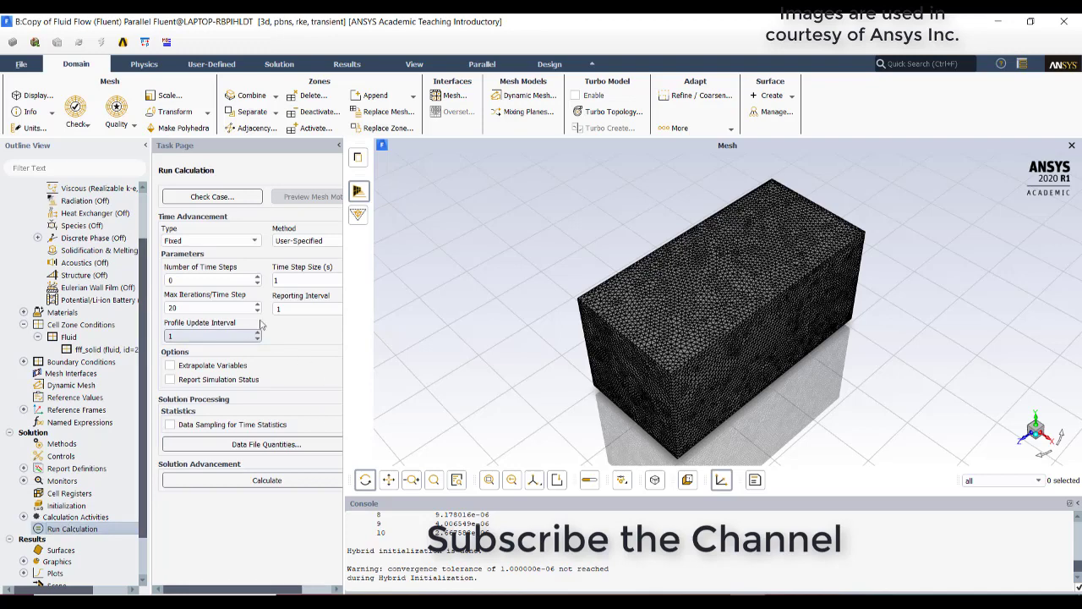
double_click(303, 279)
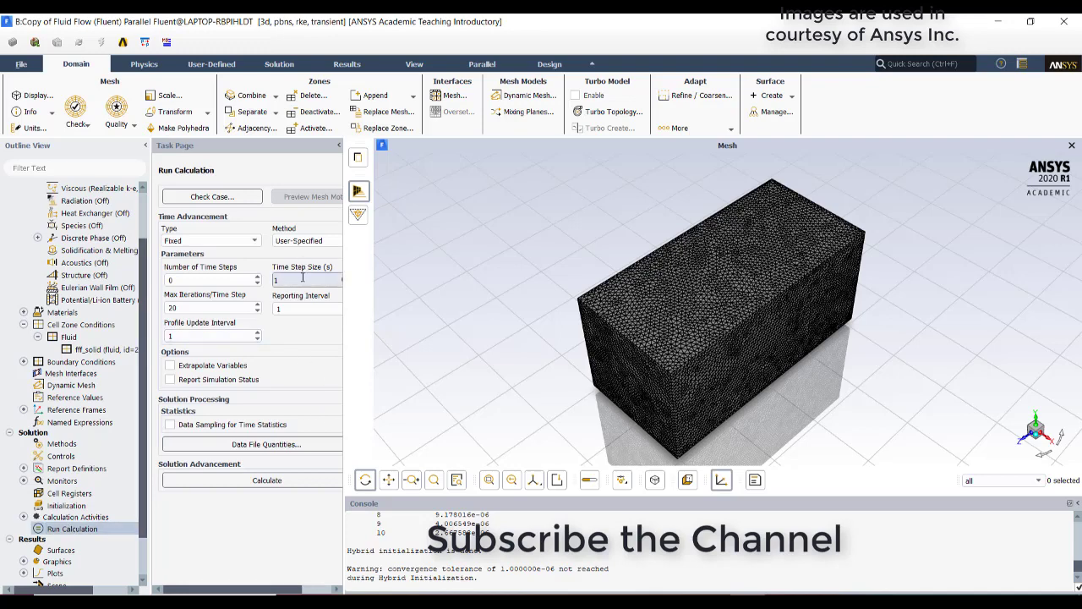
text(0.00)
click(237, 280)
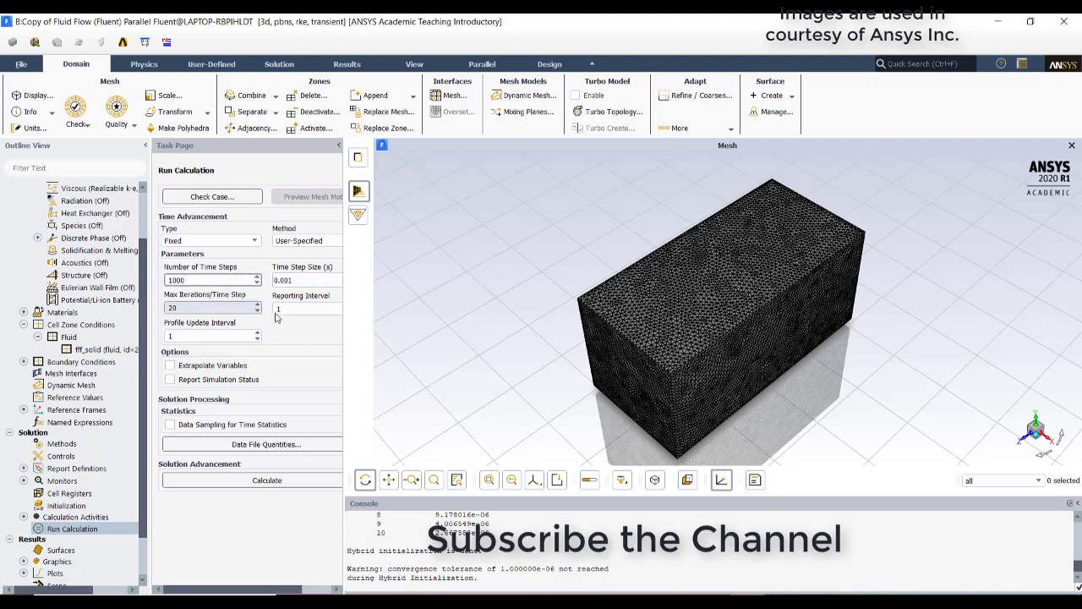
click(270, 488)
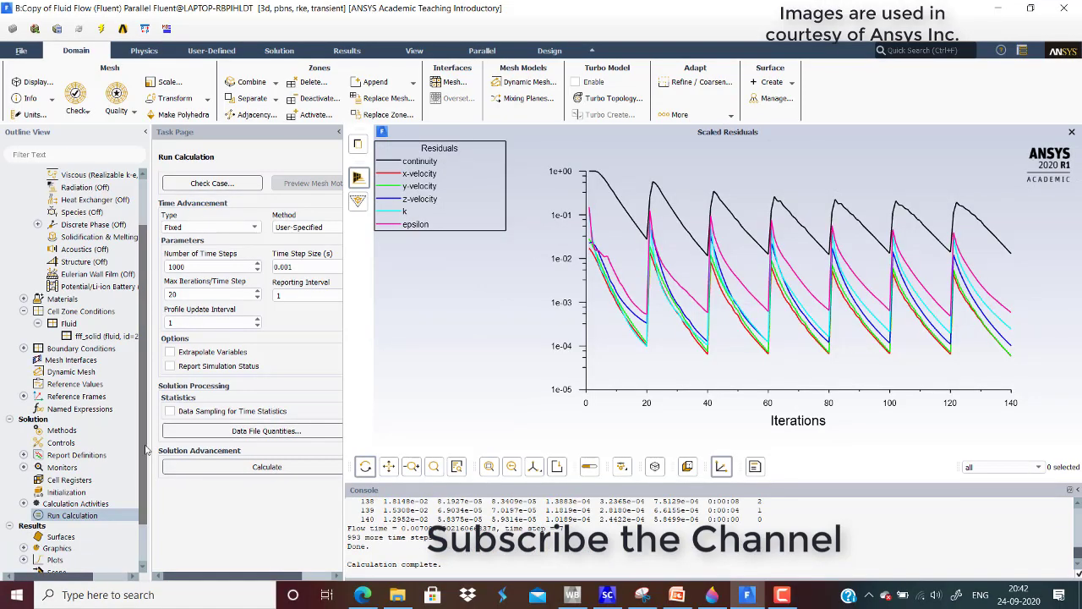
- Create and display a filled static pressure contour on the mirrorwall surface, computing its range
scroll(144, 449, down, 2)
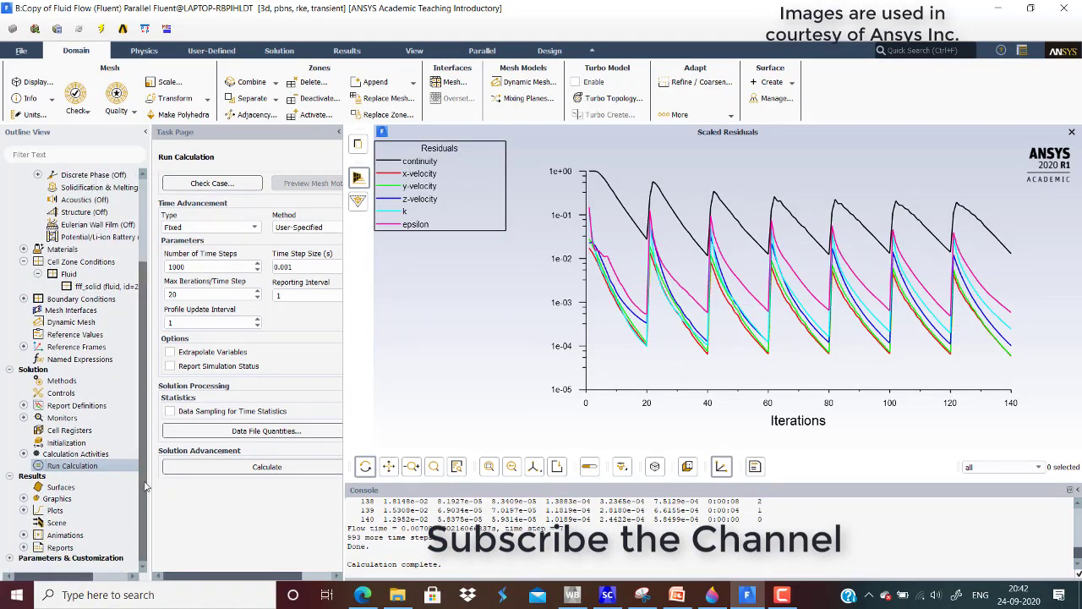
click(24, 499)
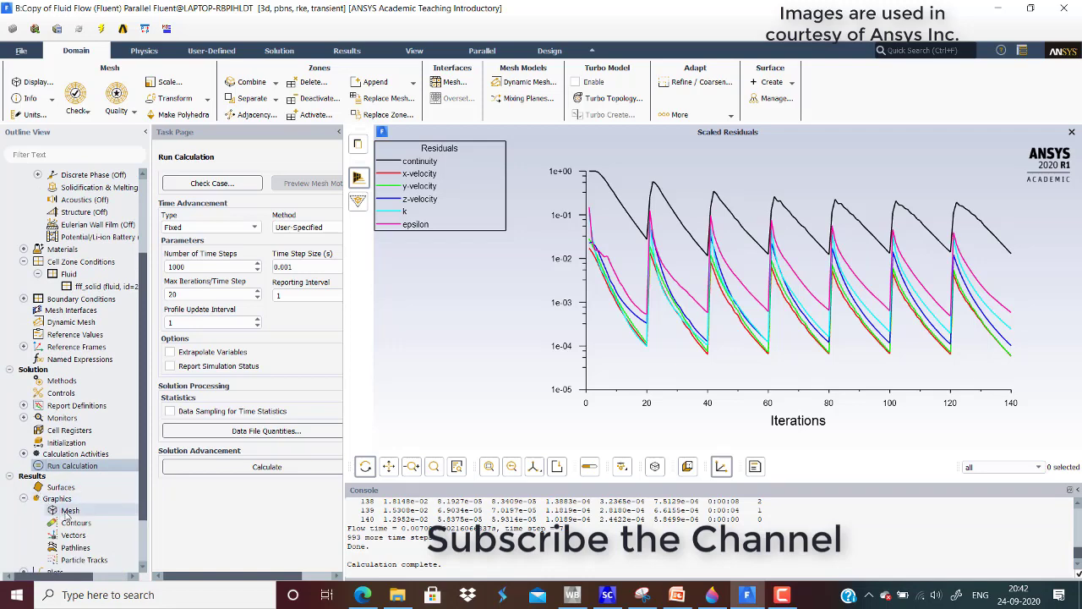
click(74, 523)
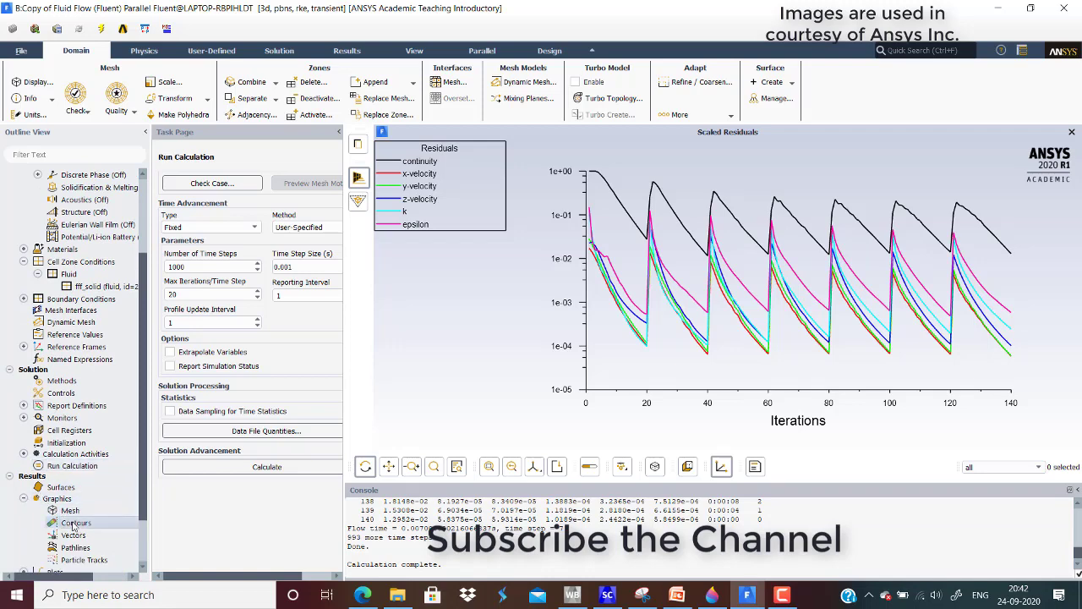
double_click(75, 524)
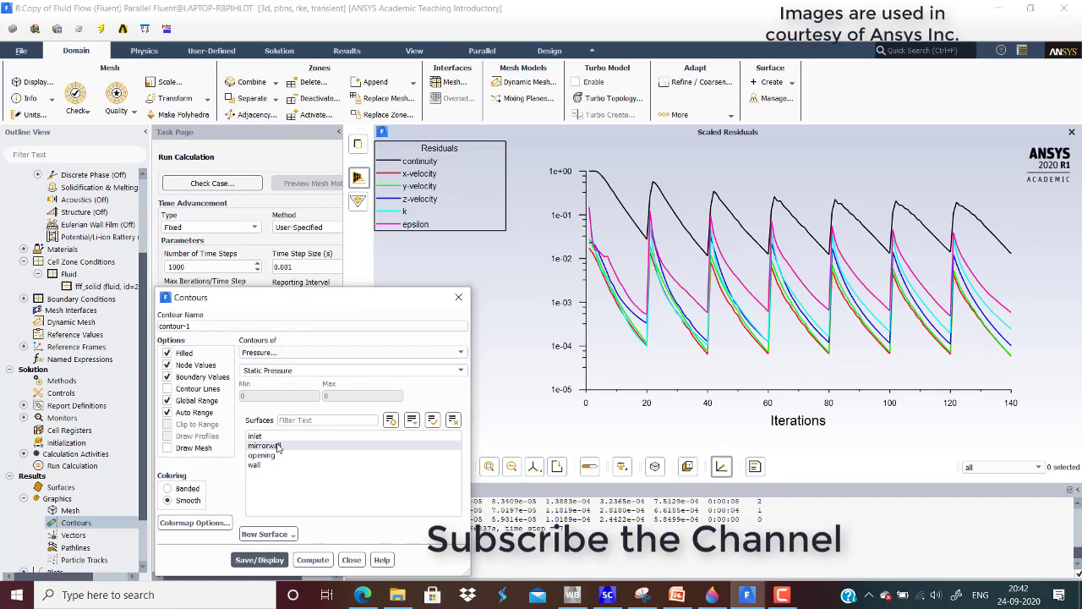
click(276, 447)
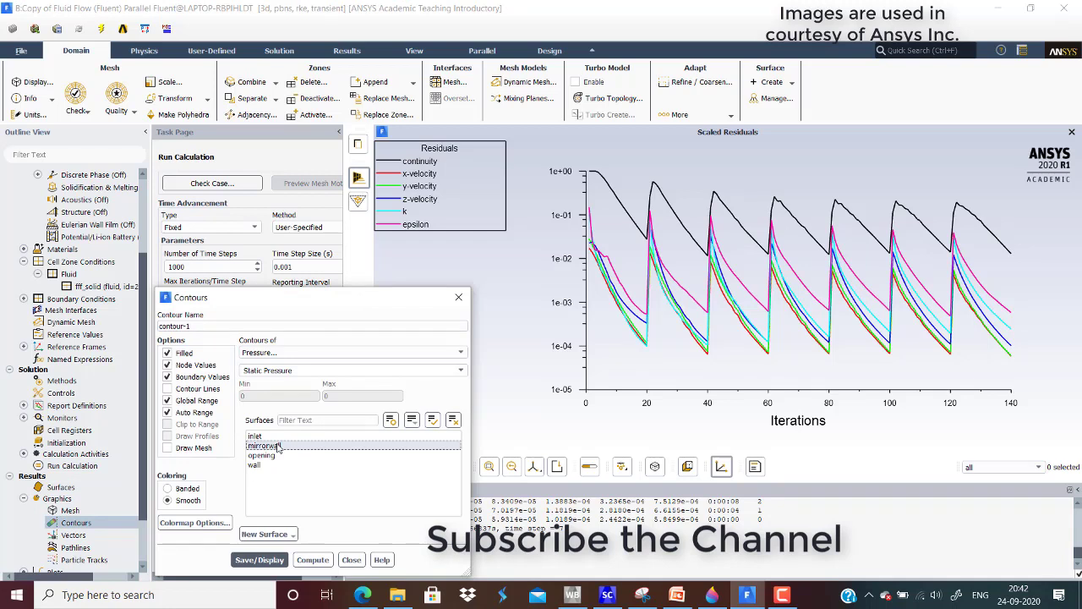
click(313, 560)
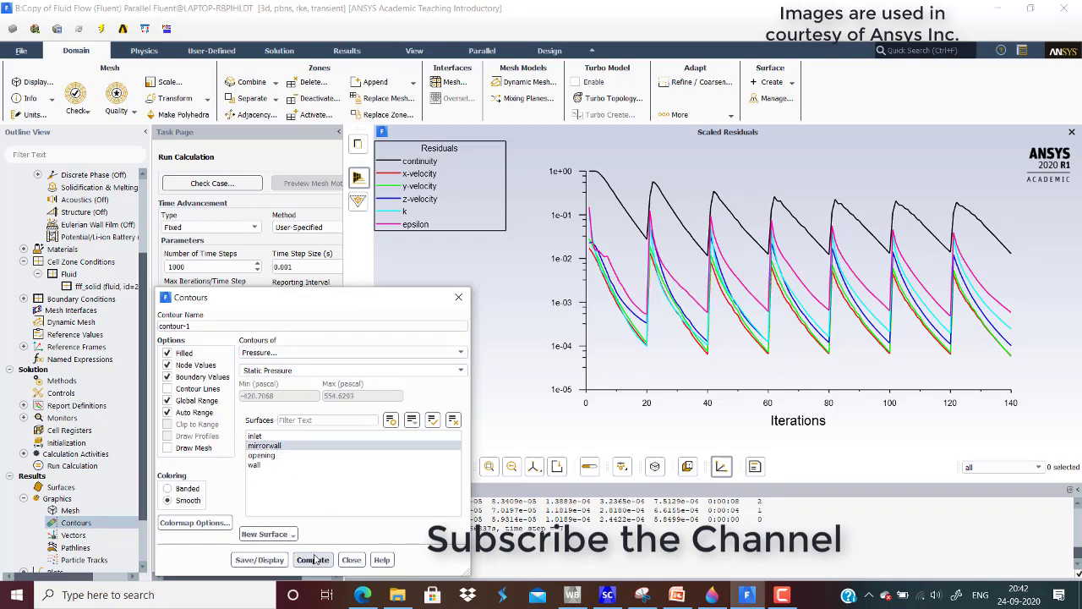
click(263, 560)
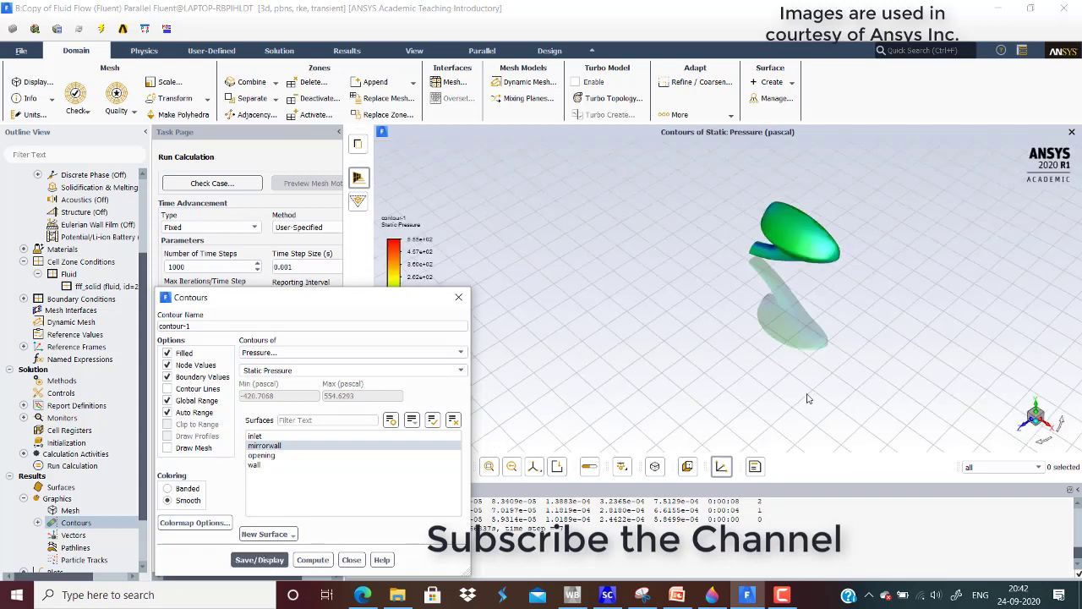
- Create a YZ plane surface at X = -0.0146917 m for the contour plot
click(883, 309)
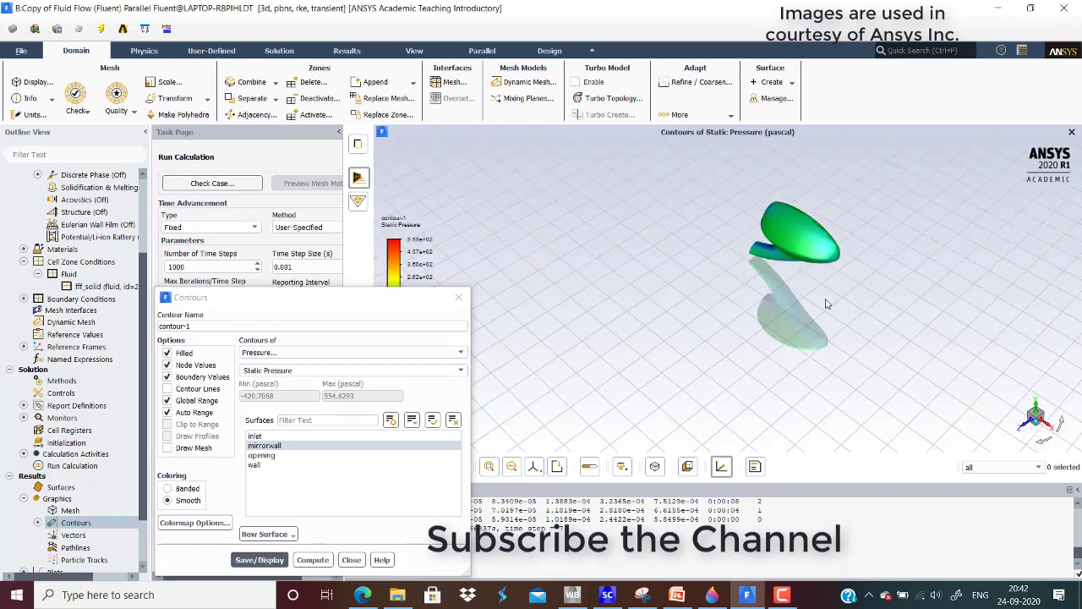
drag(826, 302, 537, 359)
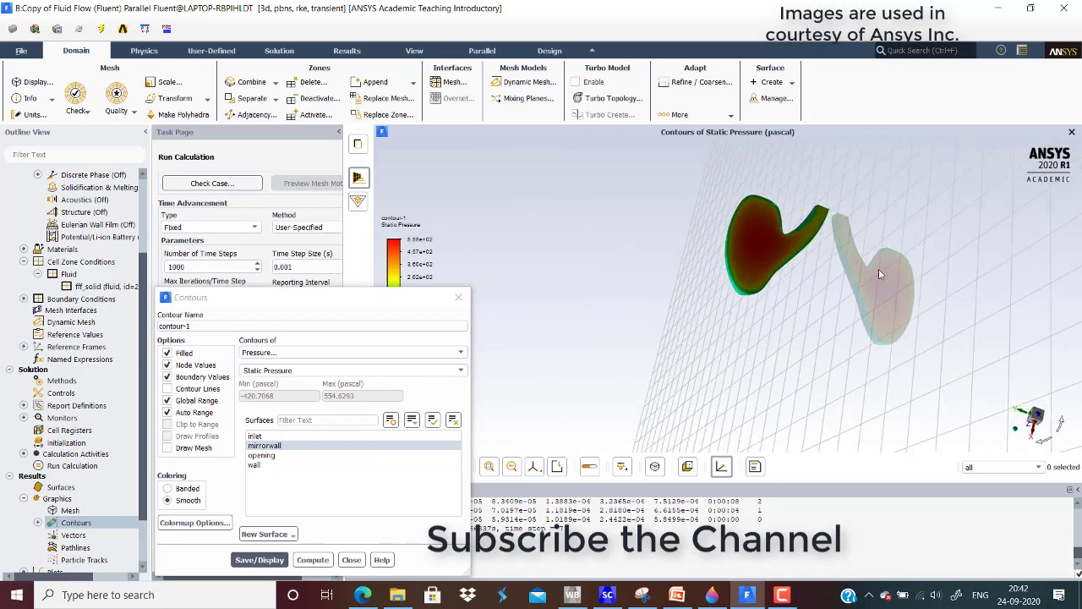
drag(773, 246, 1065, 232)
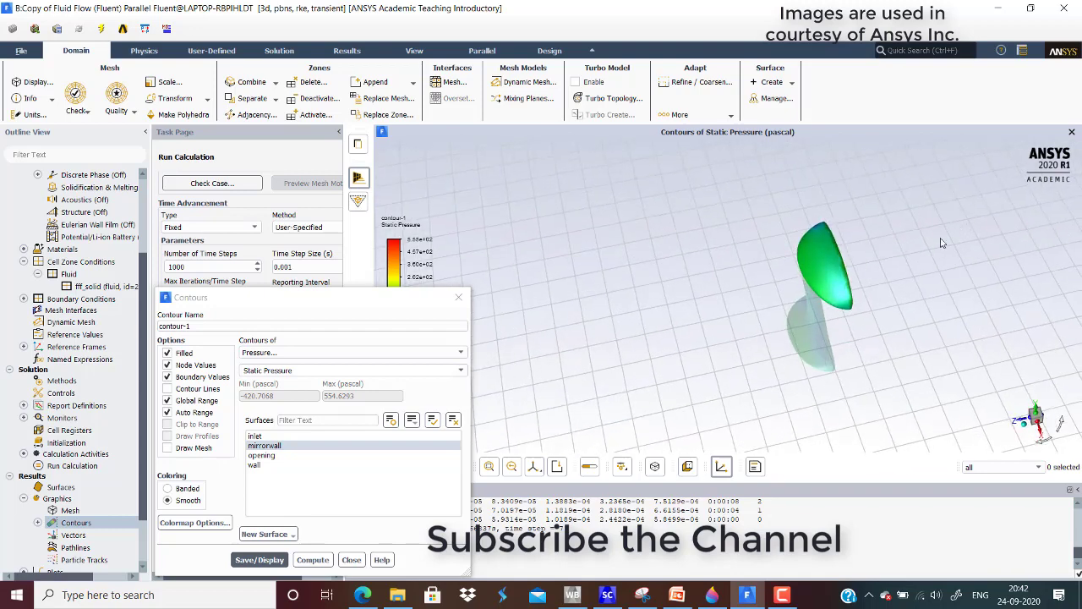
drag(961, 232, 477, 275)
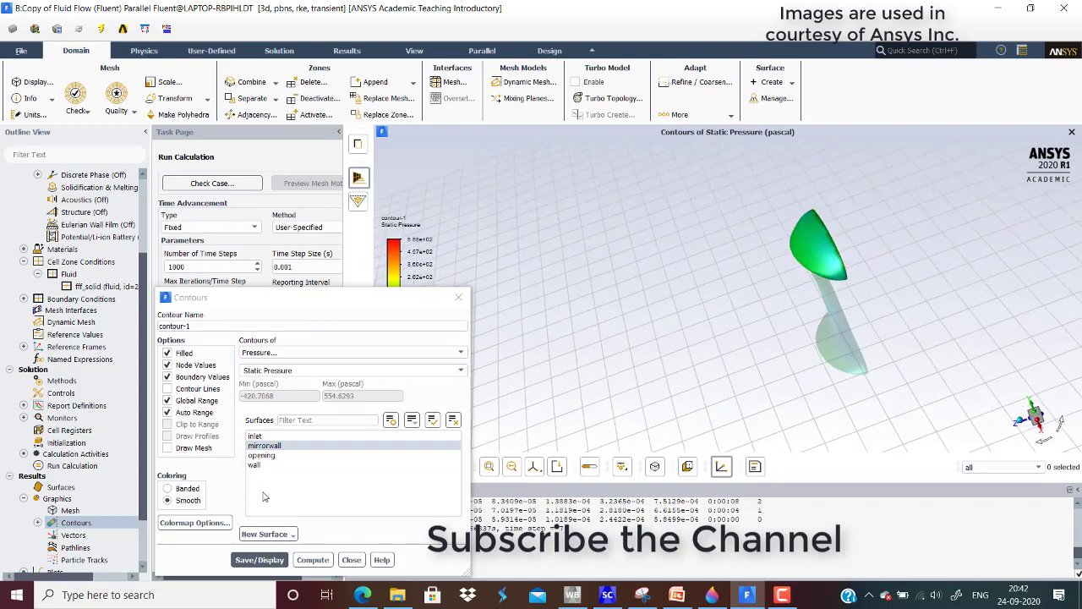
click(282, 534)
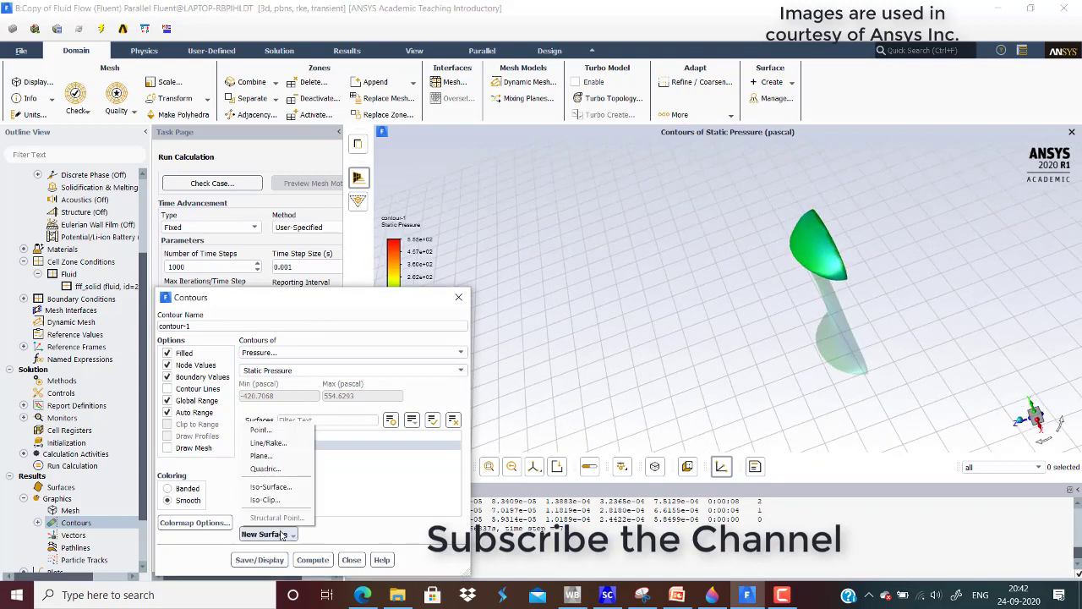
click(263, 457)
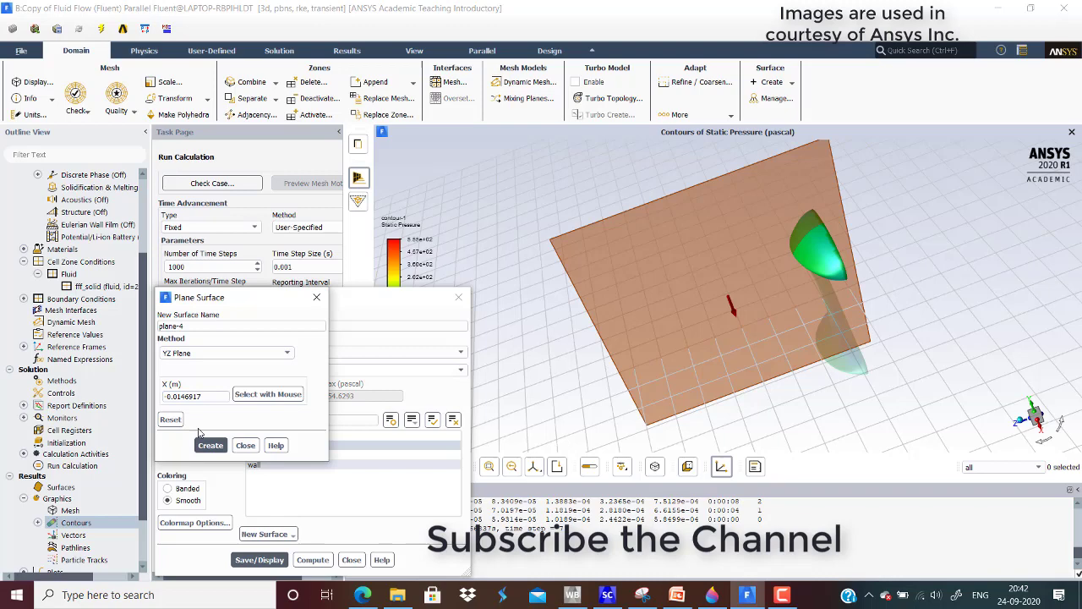
click(210, 445)
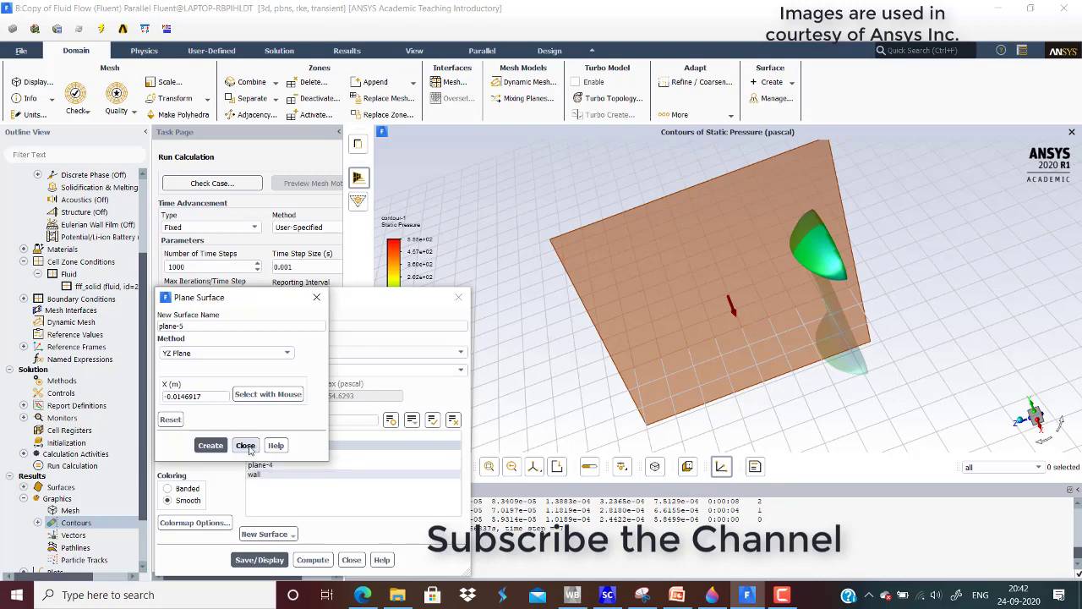
click(246, 446)
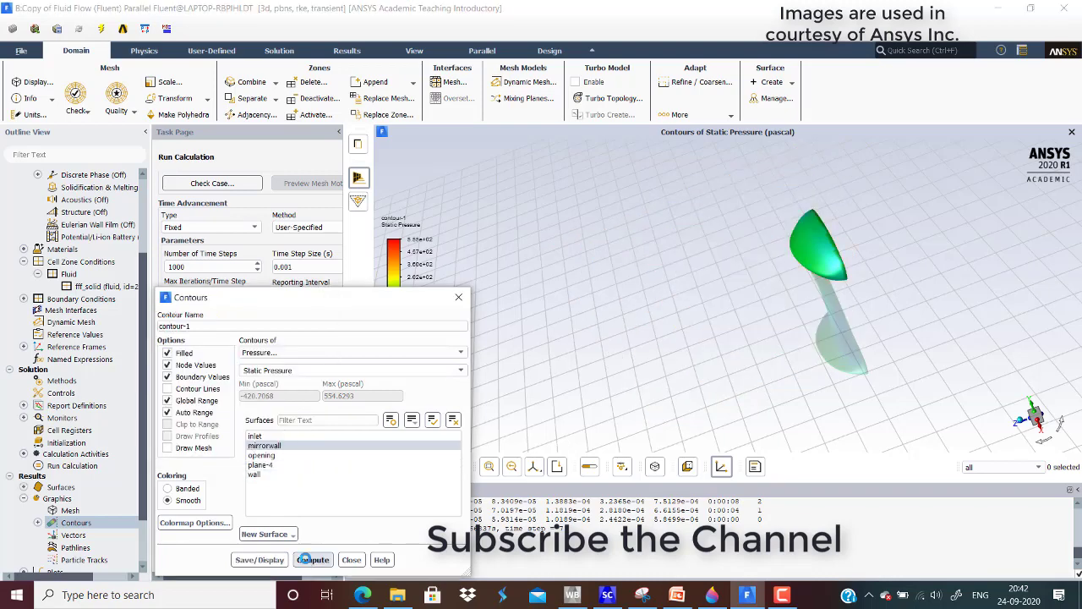
- Add the new YZ plane to the mirrorwall static pressure contour, display both surfaces and close the contour settings
click(268, 465)
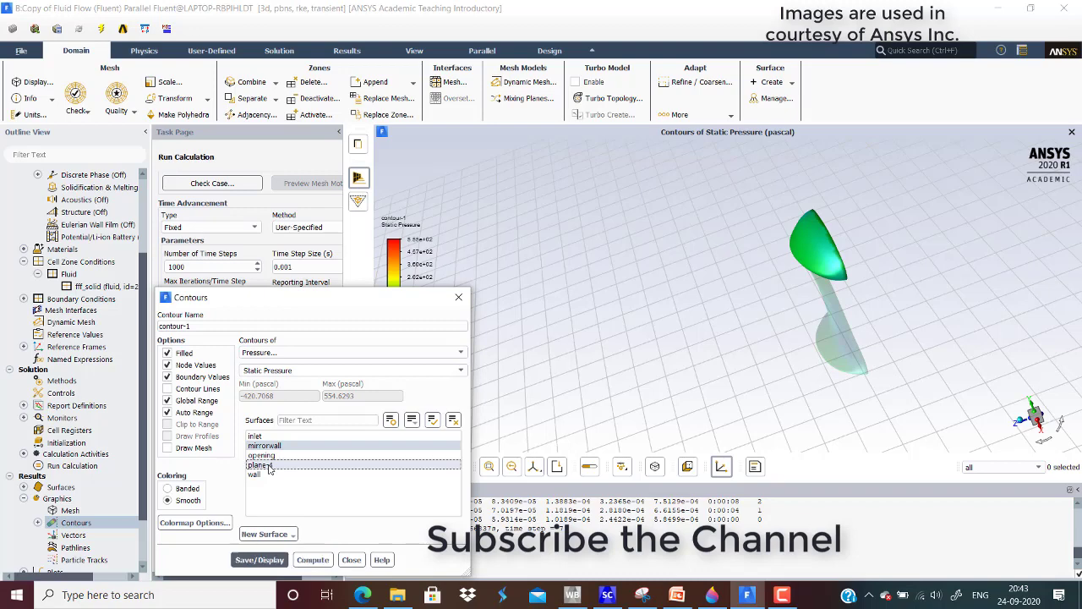
click(298, 561)
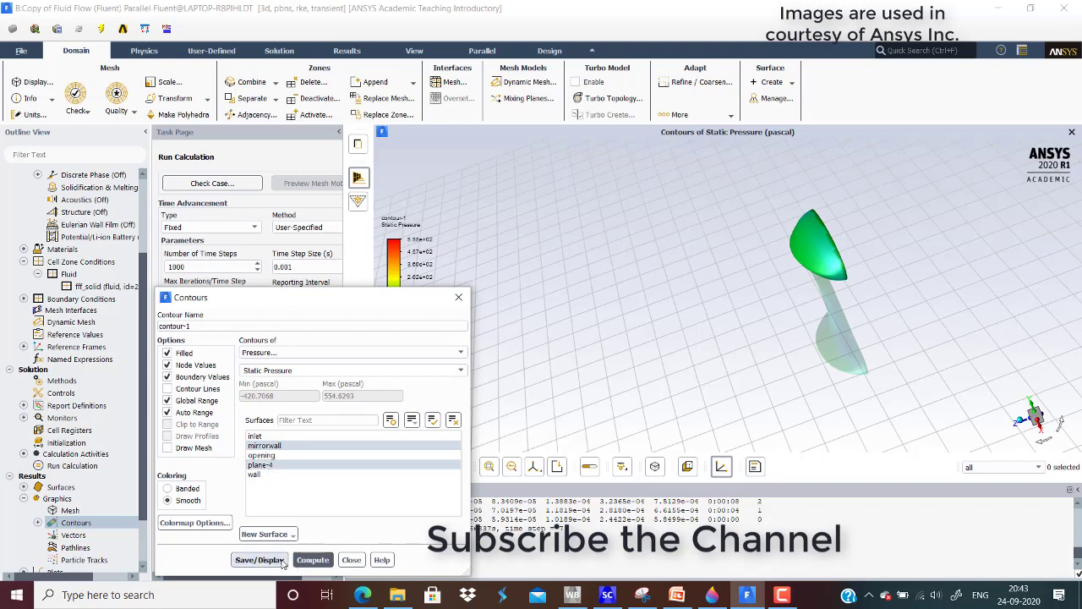
click(281, 563)
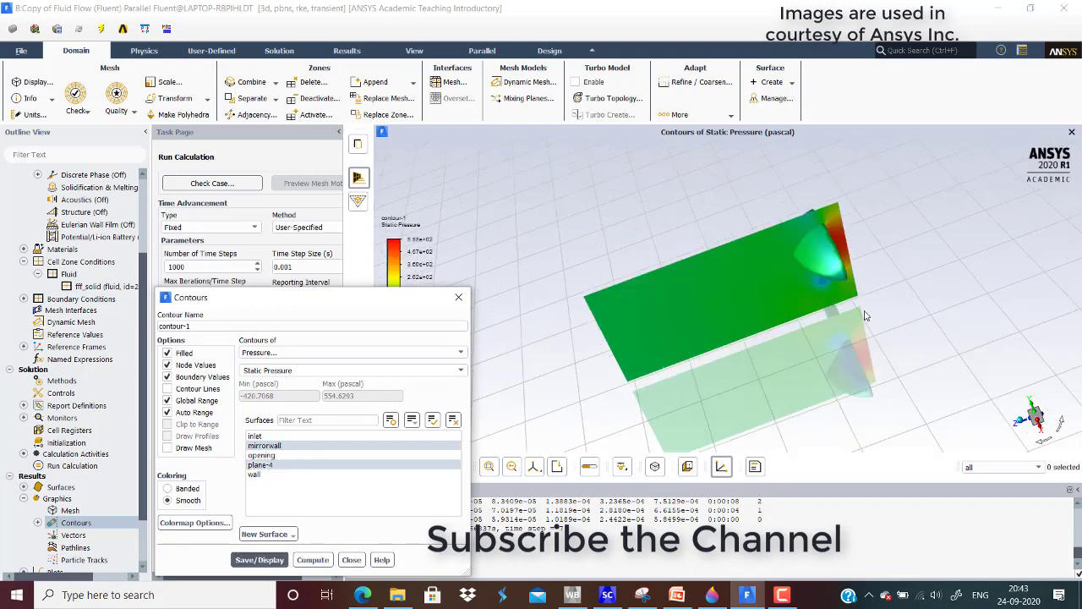
drag(864, 316, 830, 326)
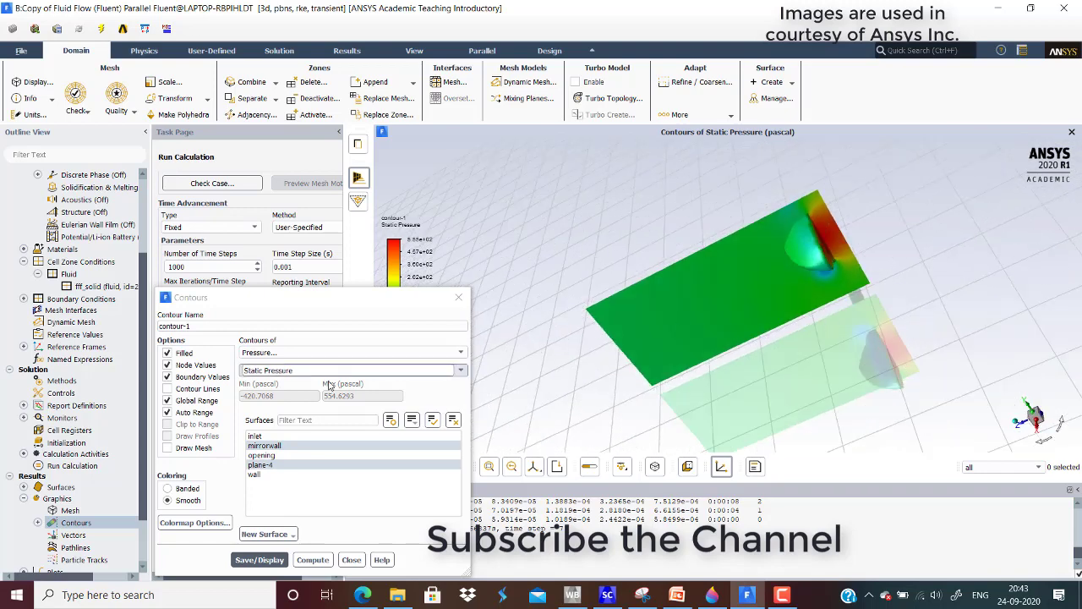
click(355, 464)
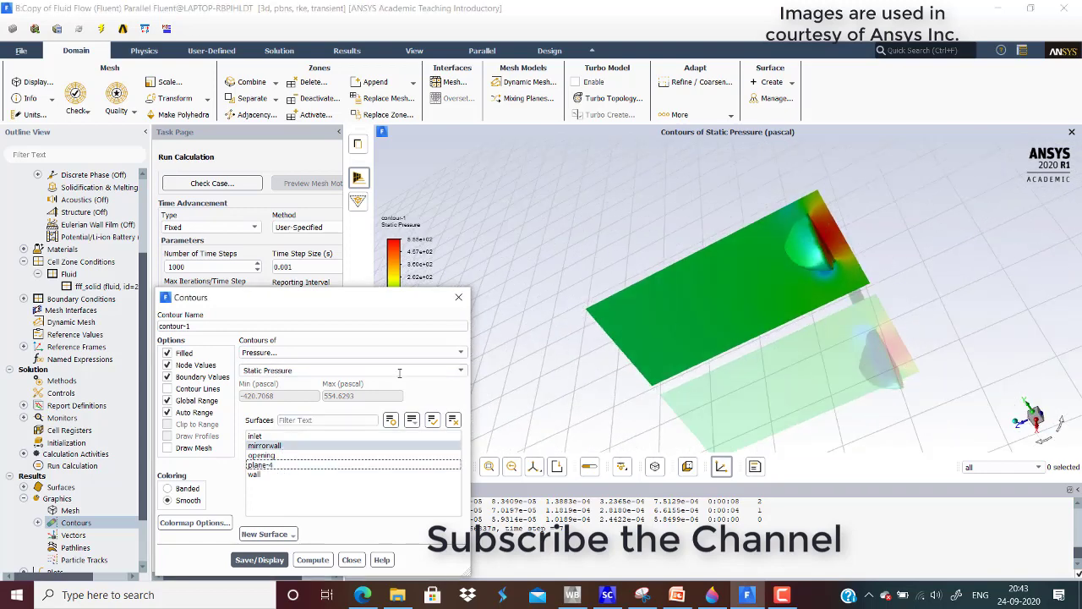
click(458, 297)
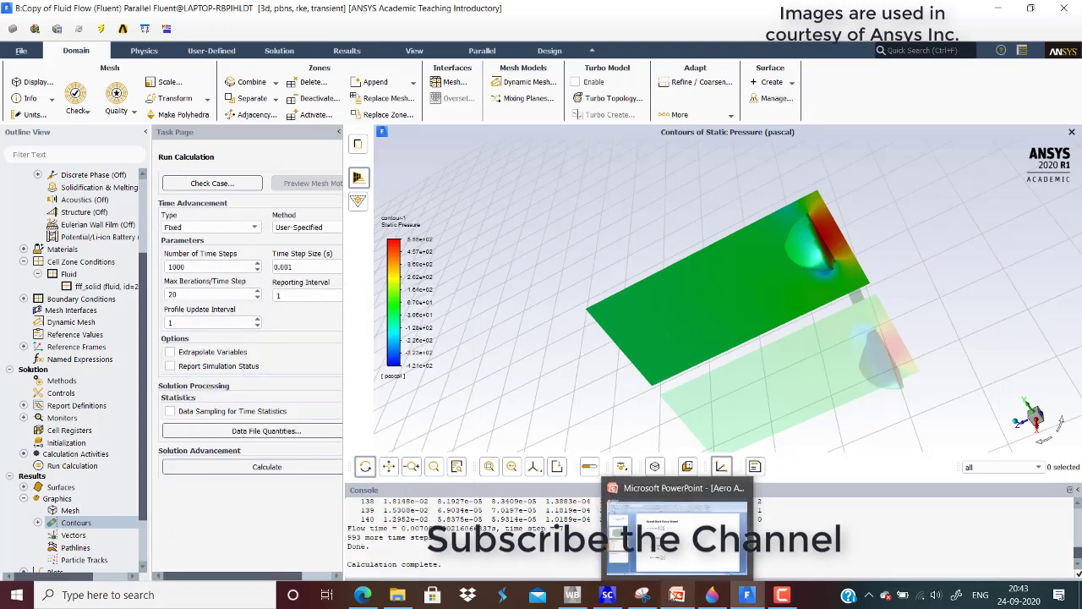
- Switch to PowerPoint to review the Broad Band Noise Model equations and return to Fluent
click(676, 594)
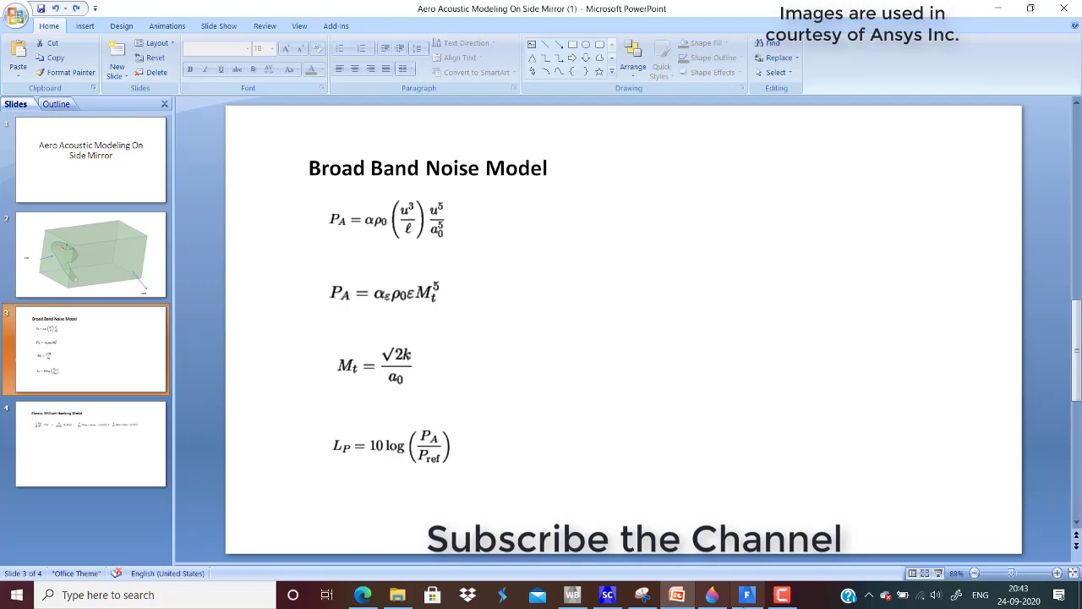
click(749, 599)
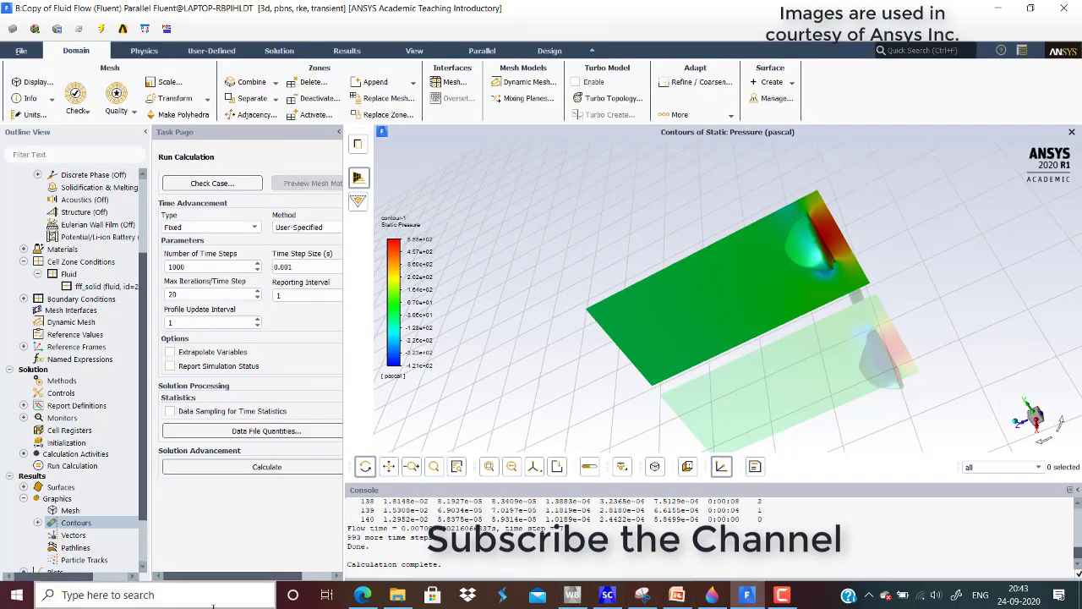
click(782, 595)
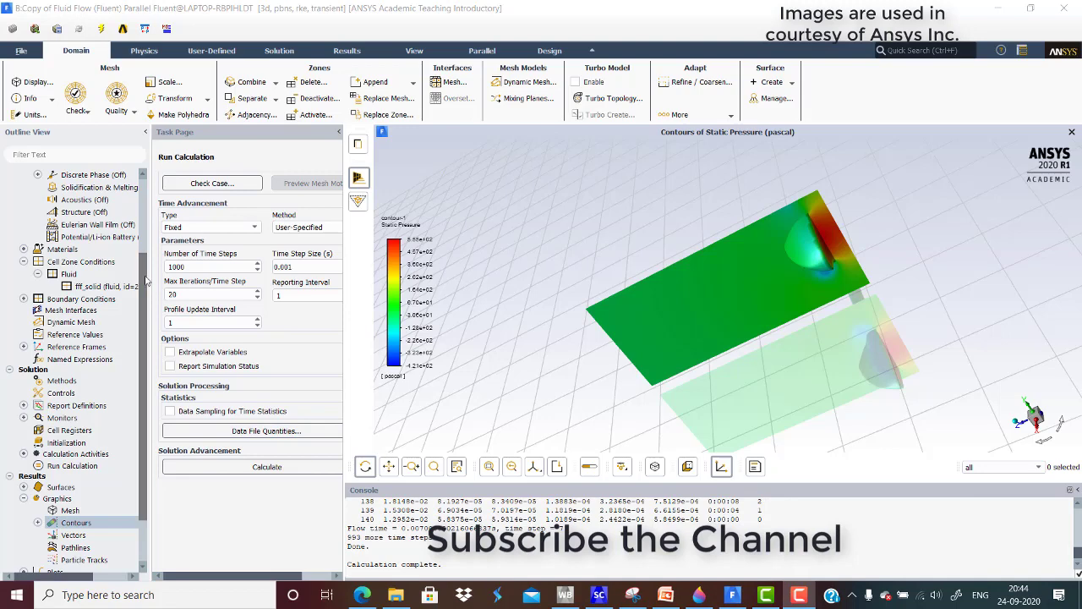
- Enable the Broadband Noise Sources acoustics model, keeping its default model parameters
drag(146, 278, 146, 263)
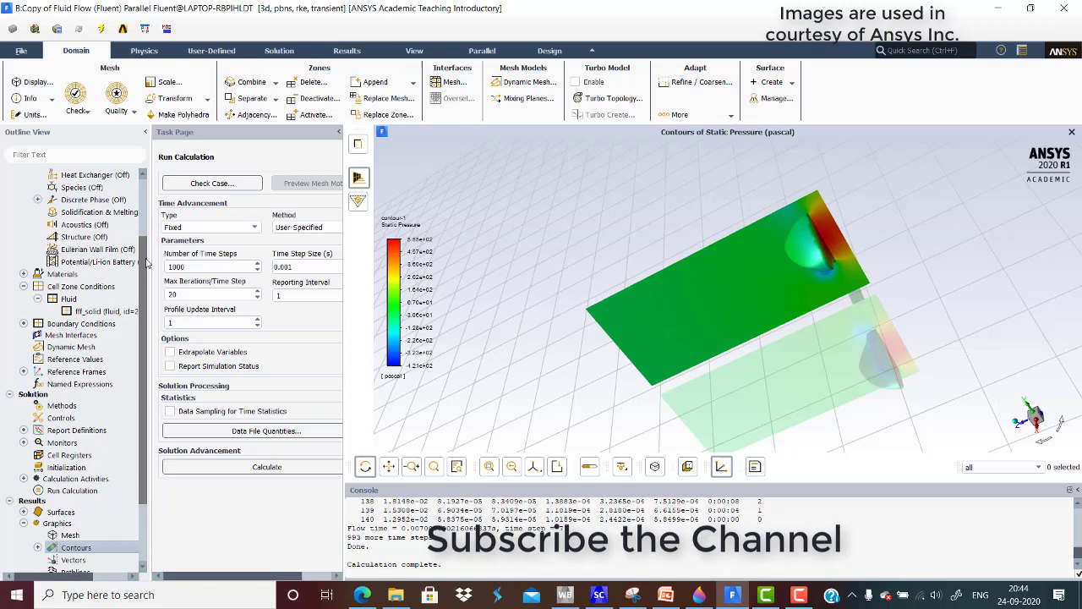
double_click(85, 225)
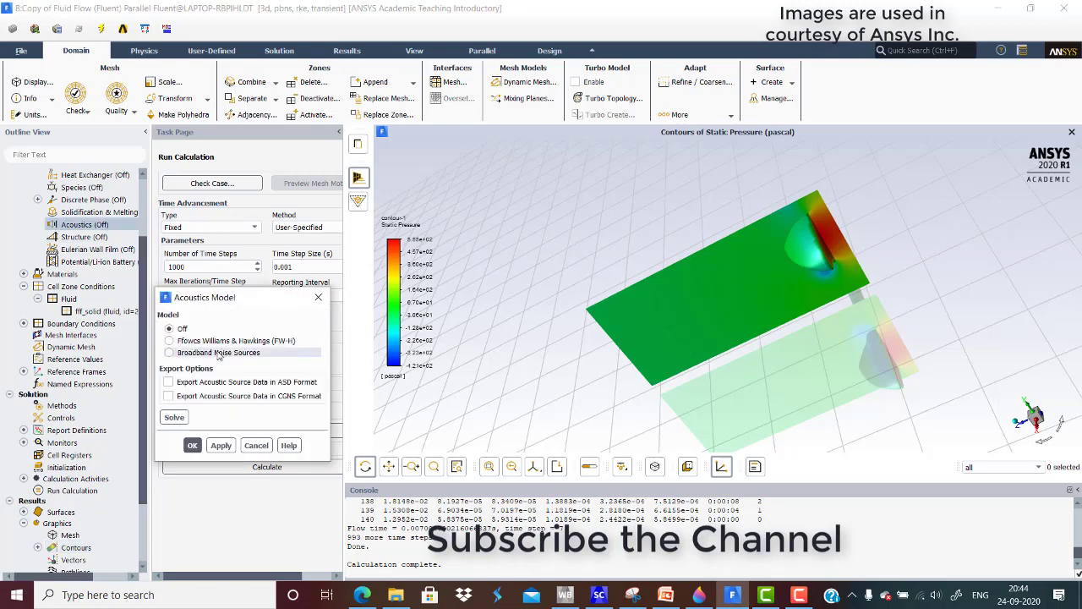
click(171, 352)
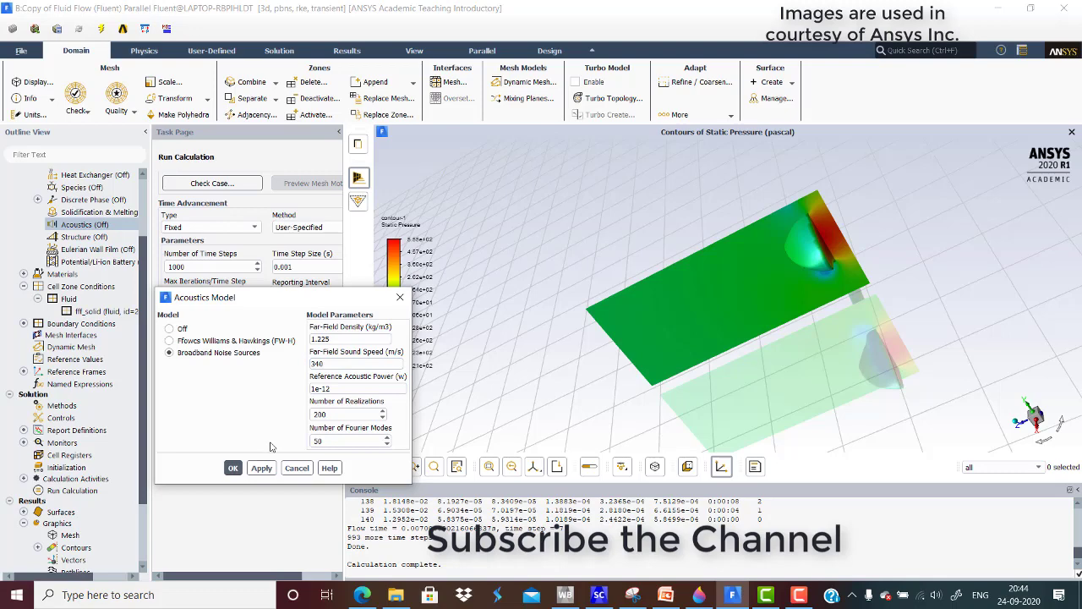
click(262, 467)
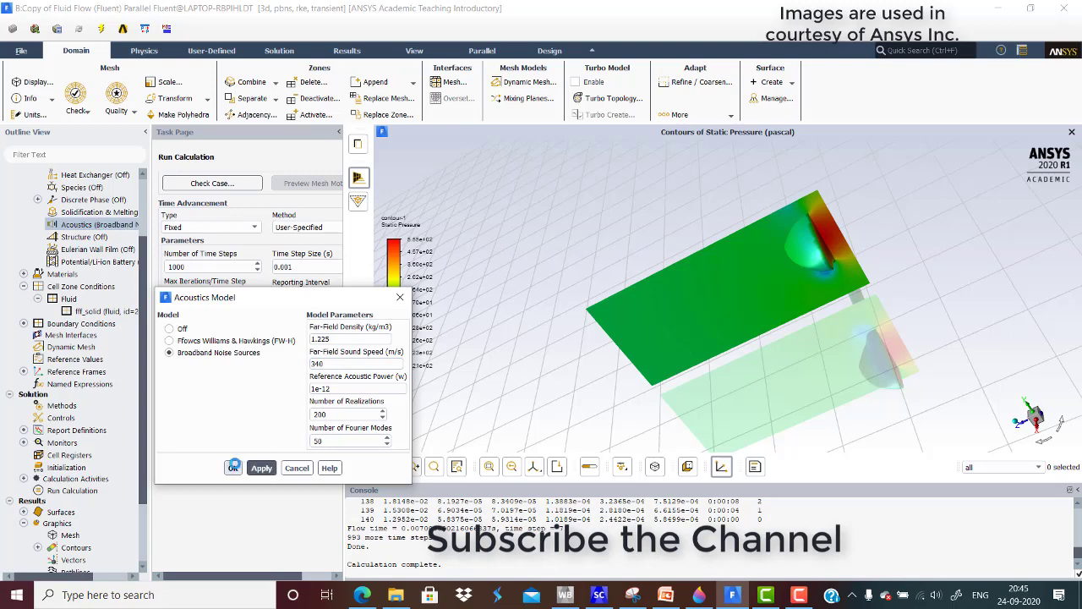
click(233, 468)
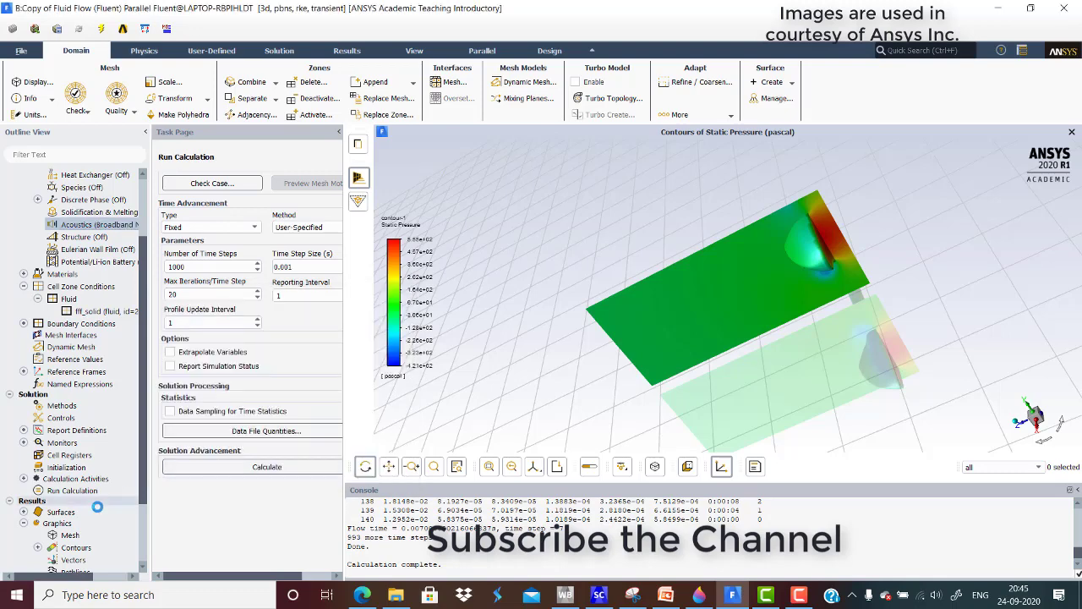
- Change contour-1 to Acoustic Power Level (dB) on the mirrorwall surface only, compute its range and display it
click(37, 547)
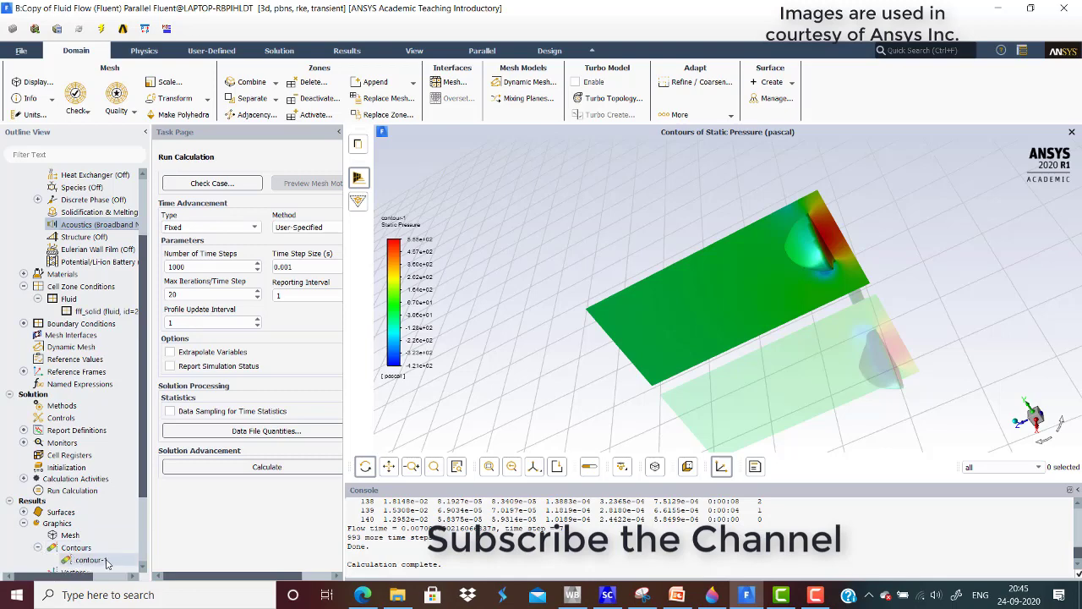
double_click(88, 560)
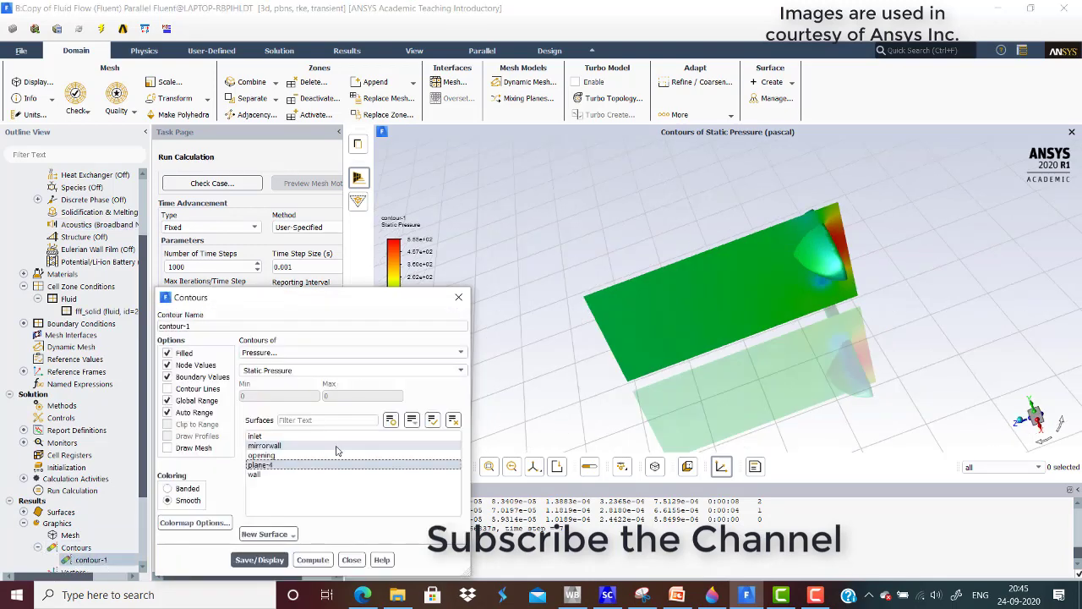
click(460, 353)
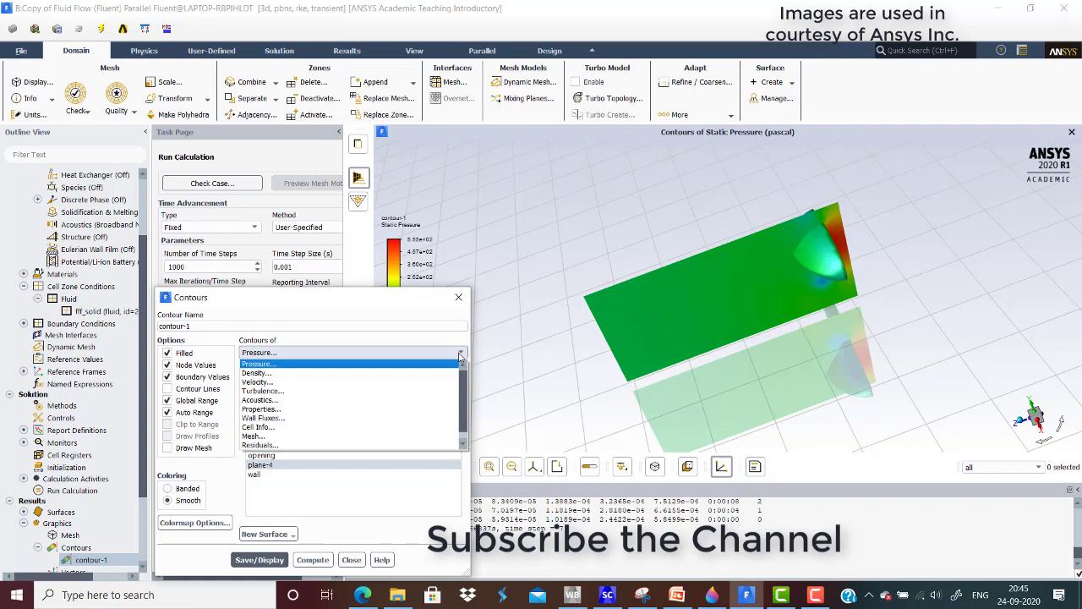
click(350, 400)
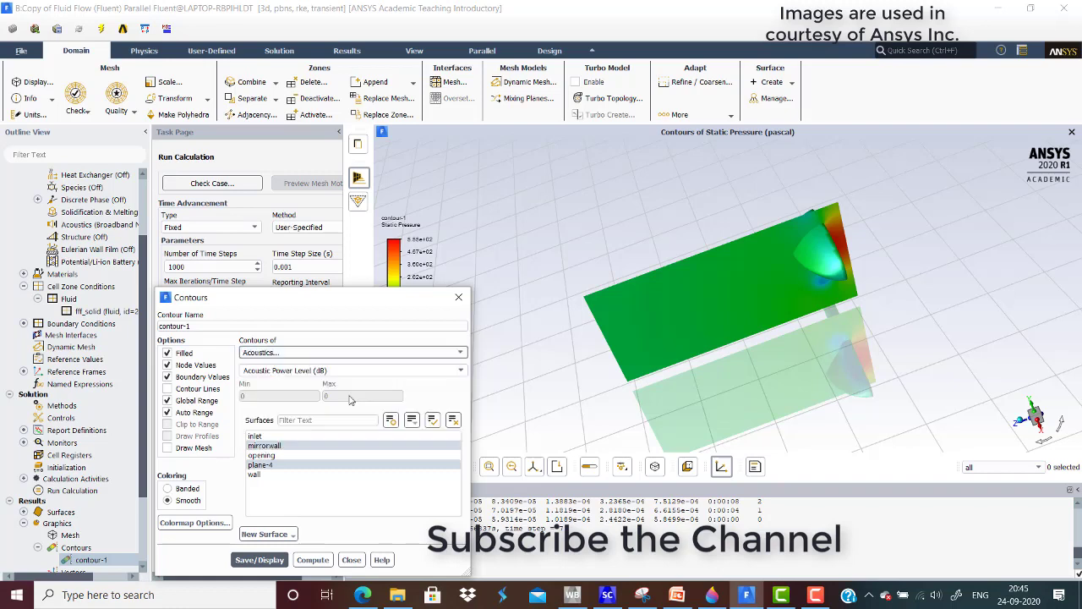
click(275, 464)
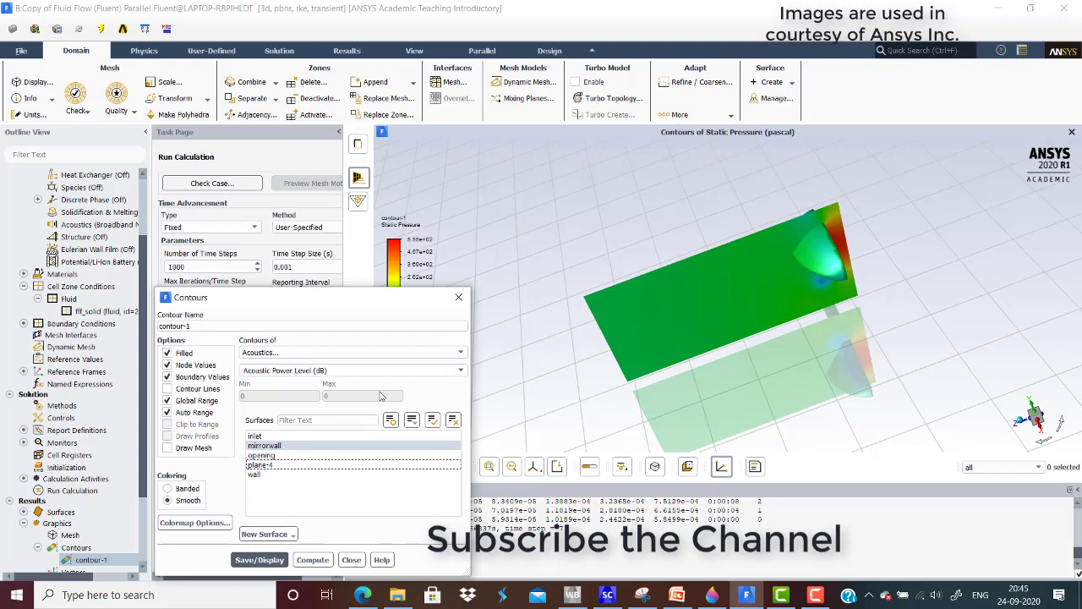
click(311, 559)
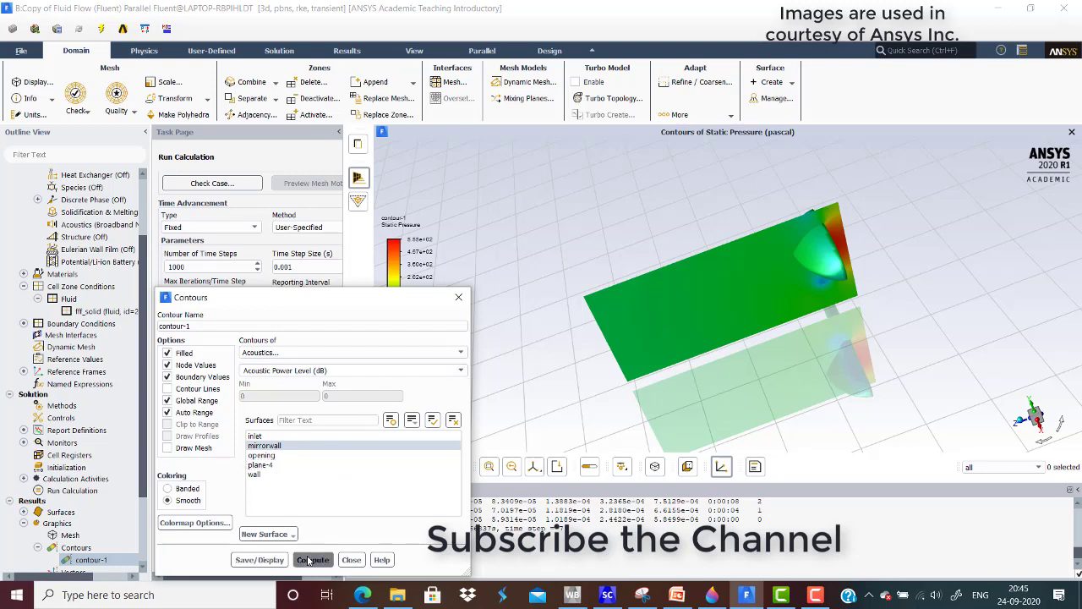
click(260, 559)
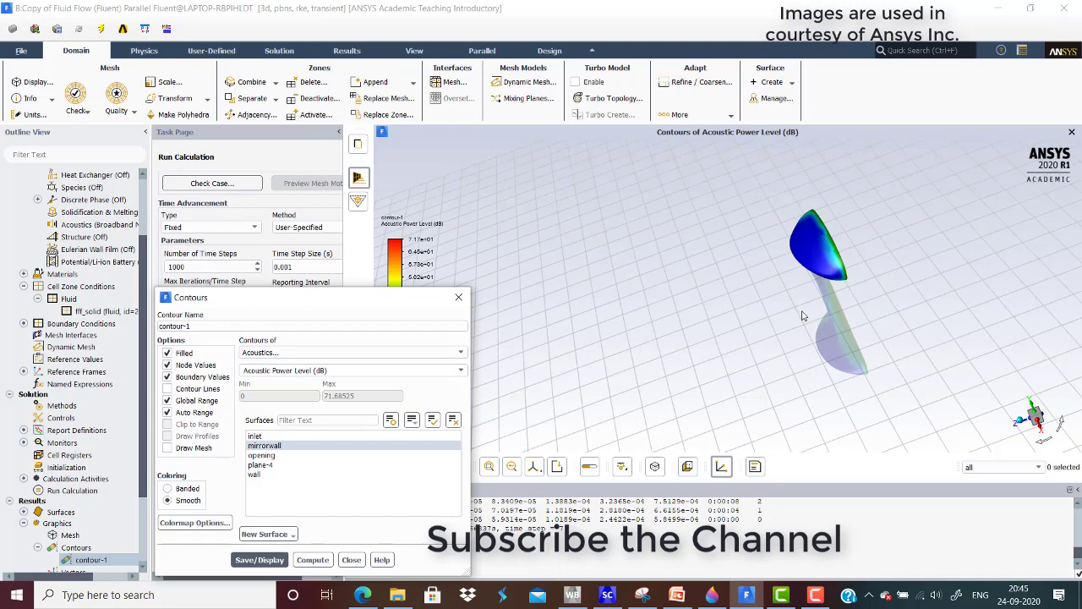
- Add plane-4 to the acoustic power level contour and display it together with mirrorwall
drag(803, 317, 908, 312)
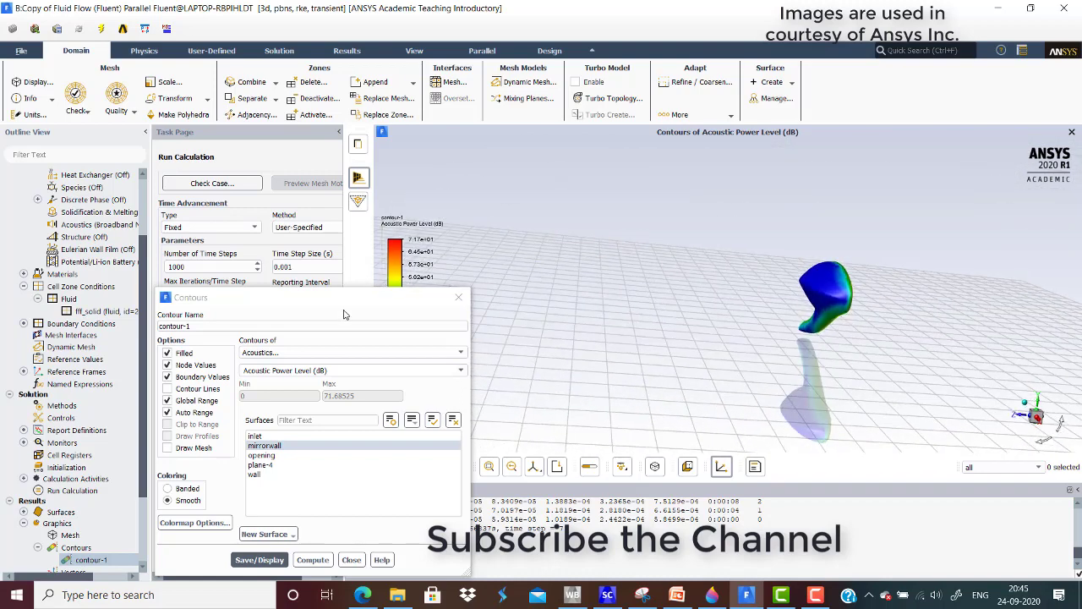
drag(343, 300, 187, 206)
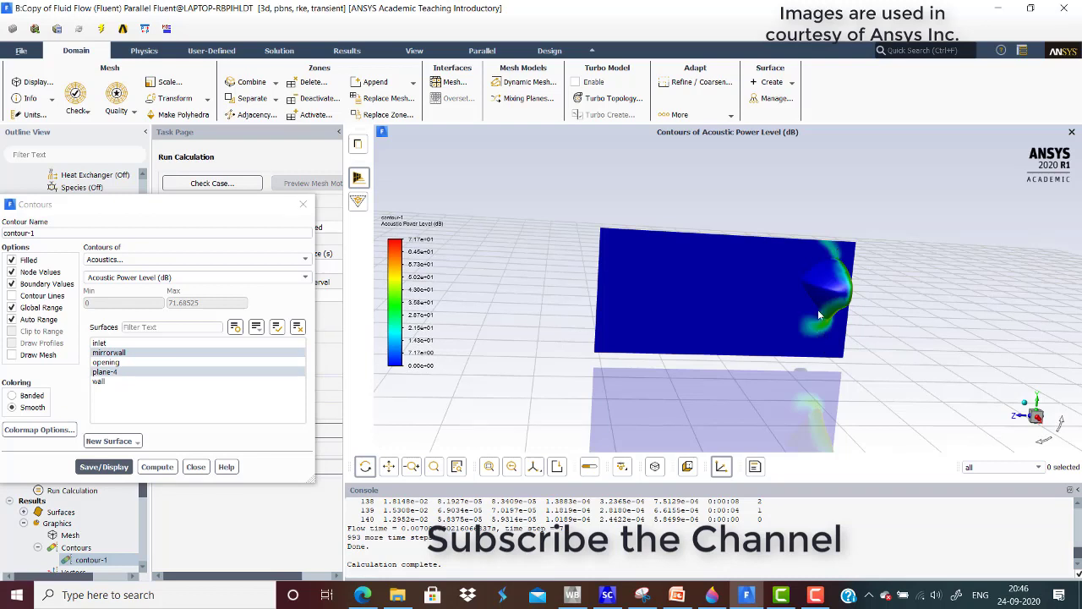
- Review the Broad Band Noise Model equations in PowerPoint, then return to Fluent and close the contour settings
click(677, 594)
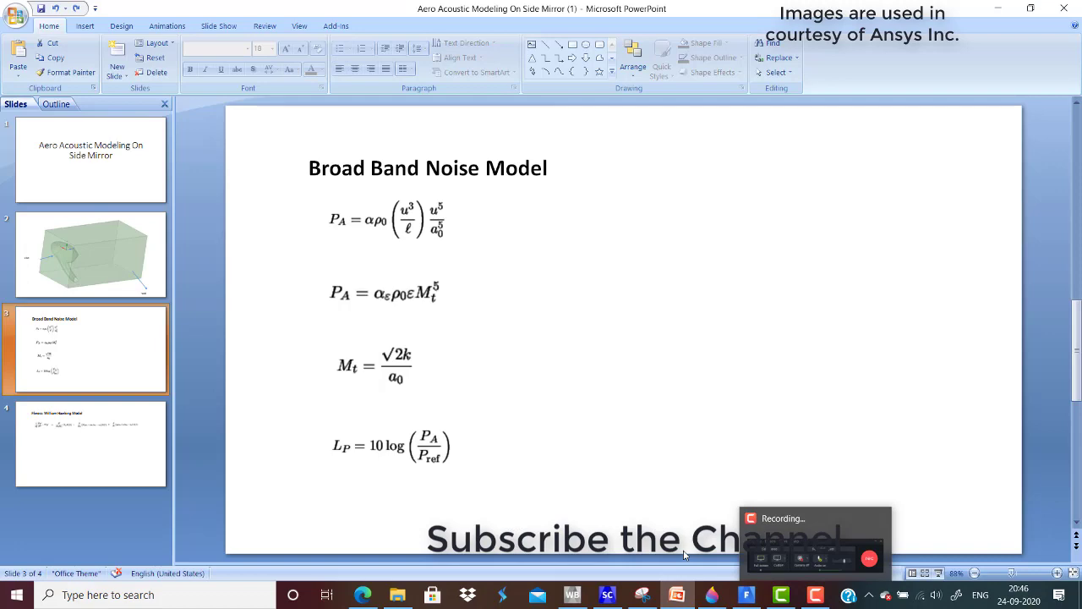
click(746, 595)
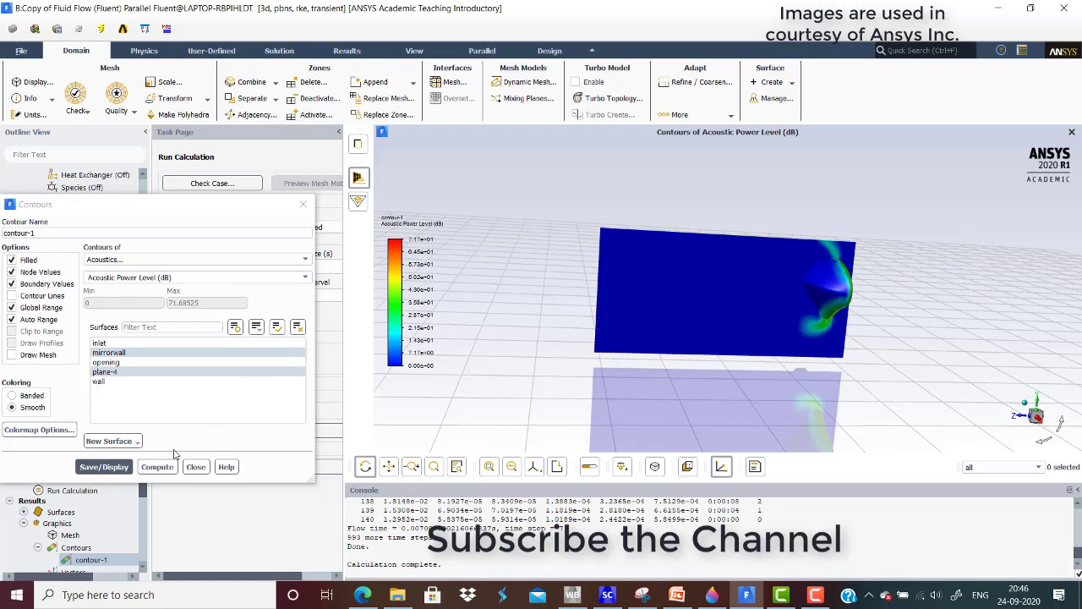
click(196, 466)
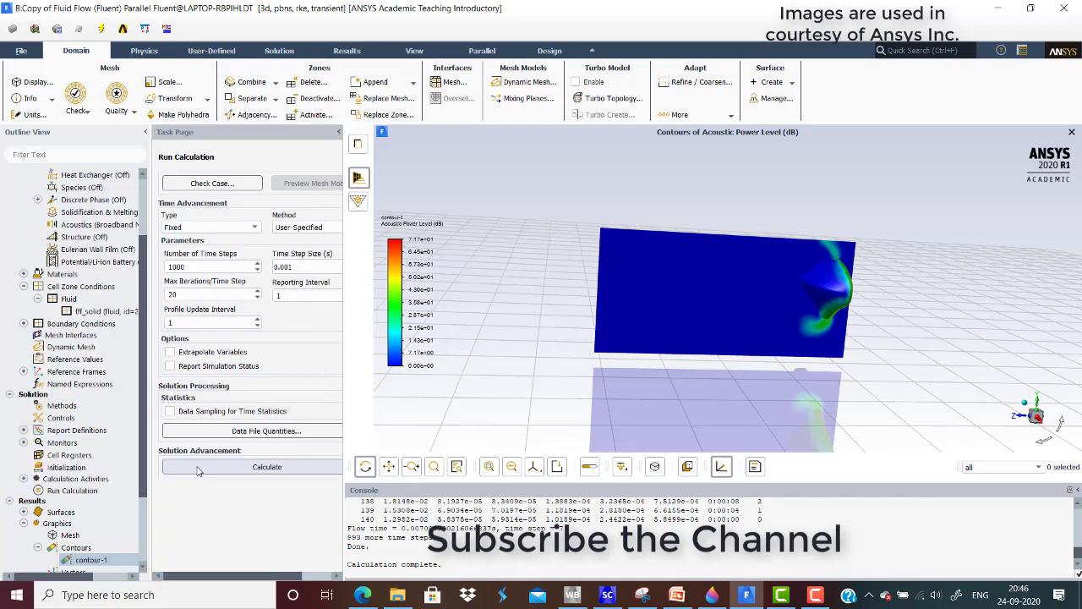